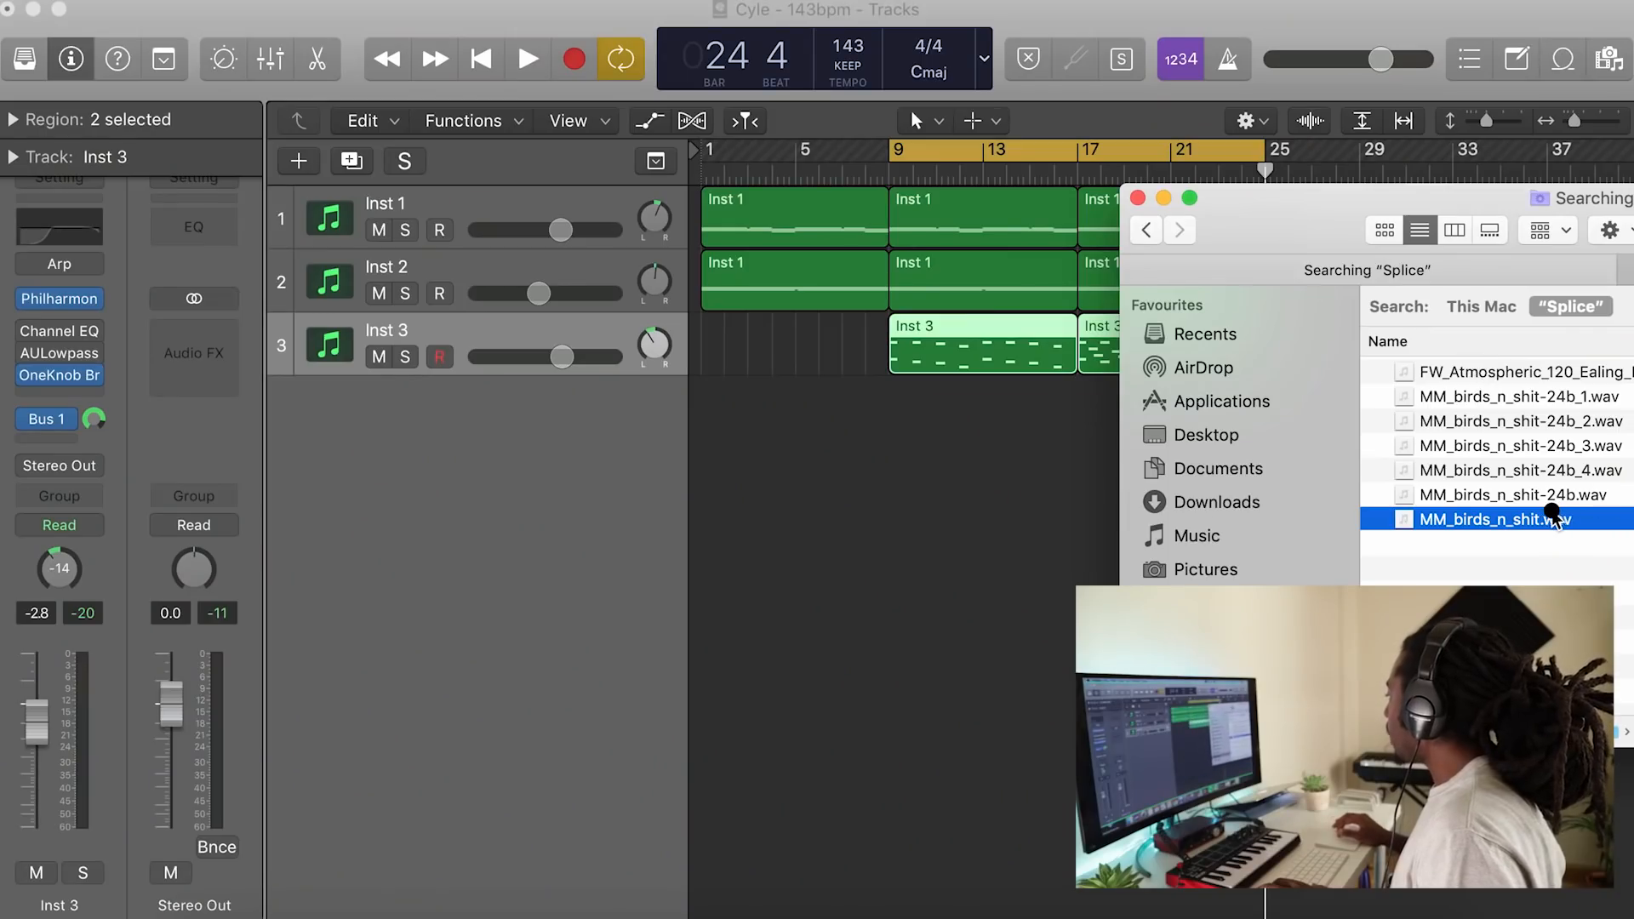
- Import the MM_birds_n_shit sample onto a new audio track from bar 1, play the loop and lower that track's volume
drag(1552, 514, 770, 490)
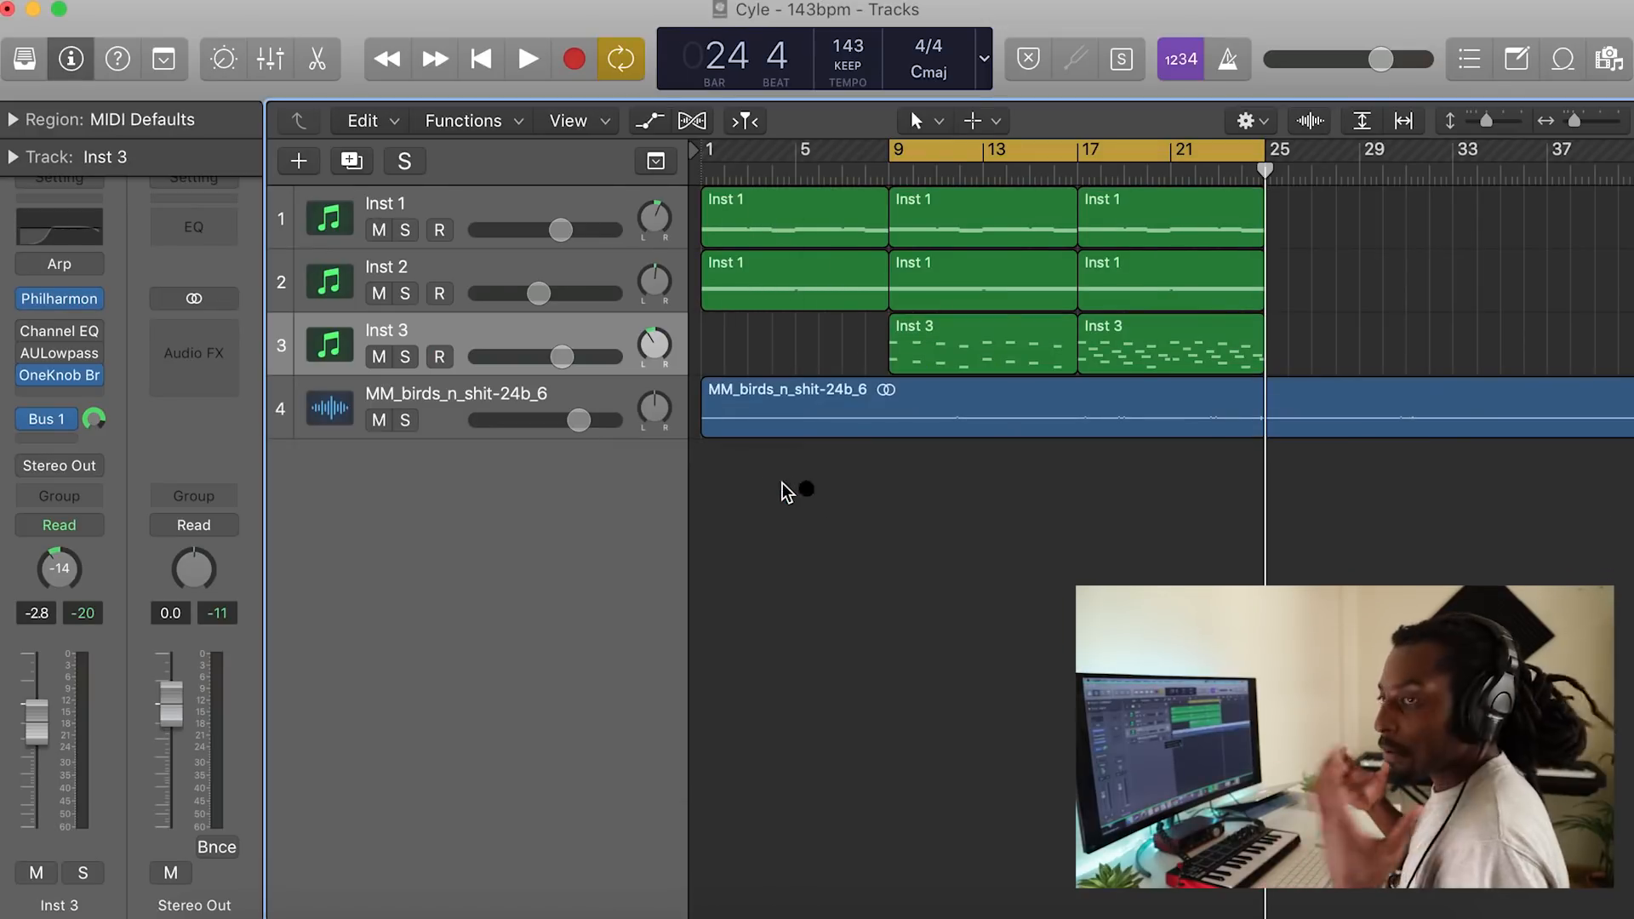
key(space)
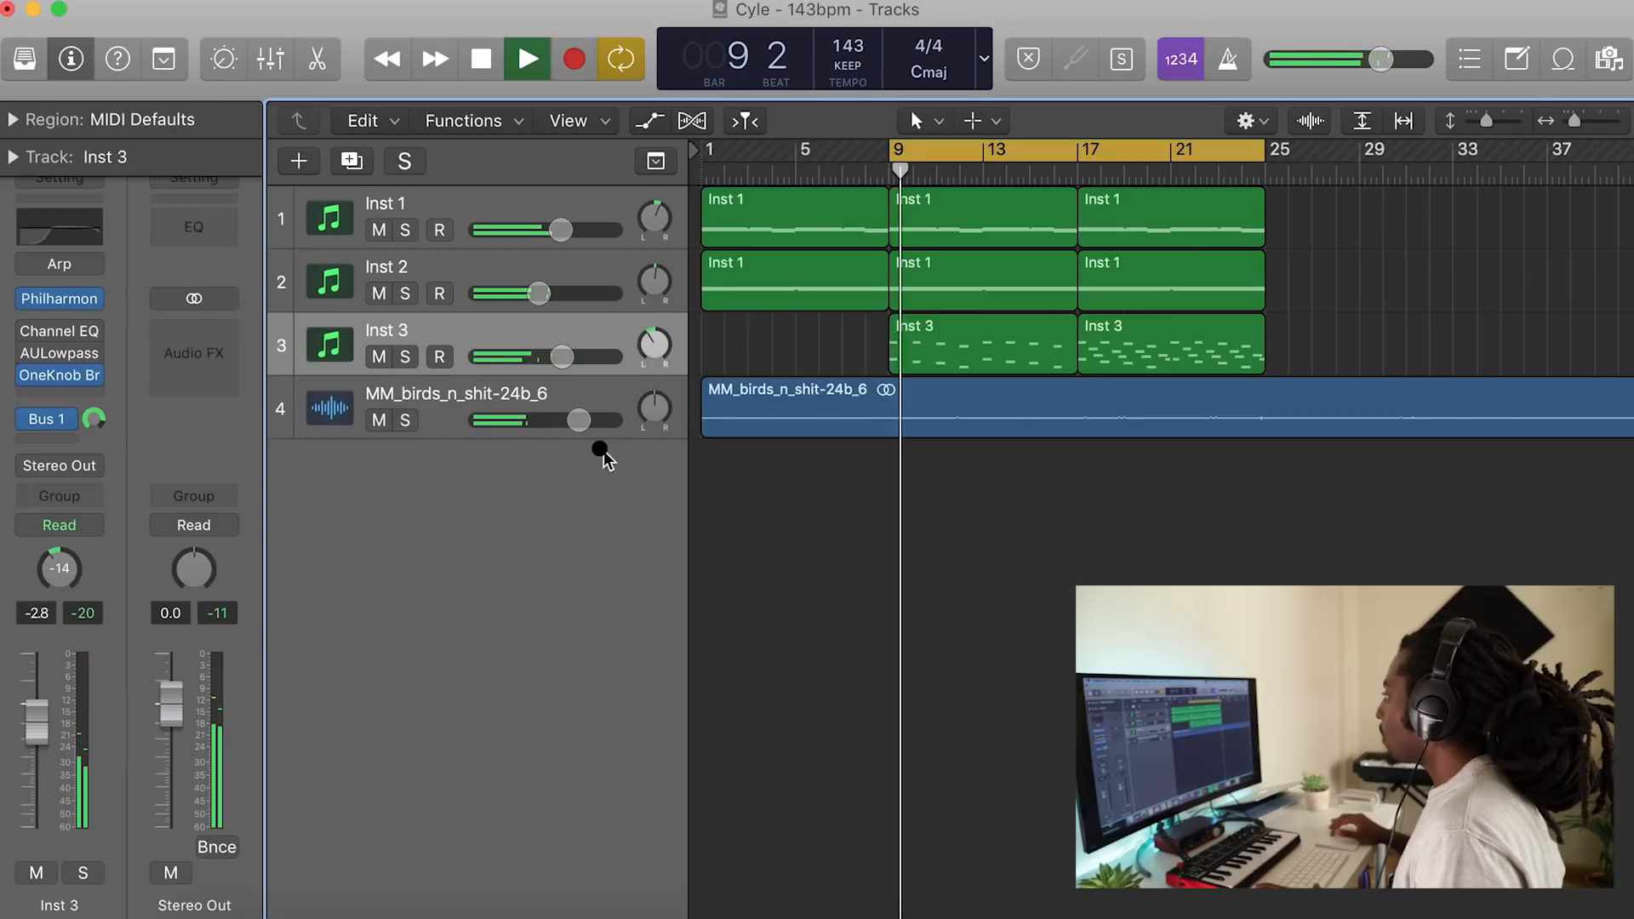
click(553, 425)
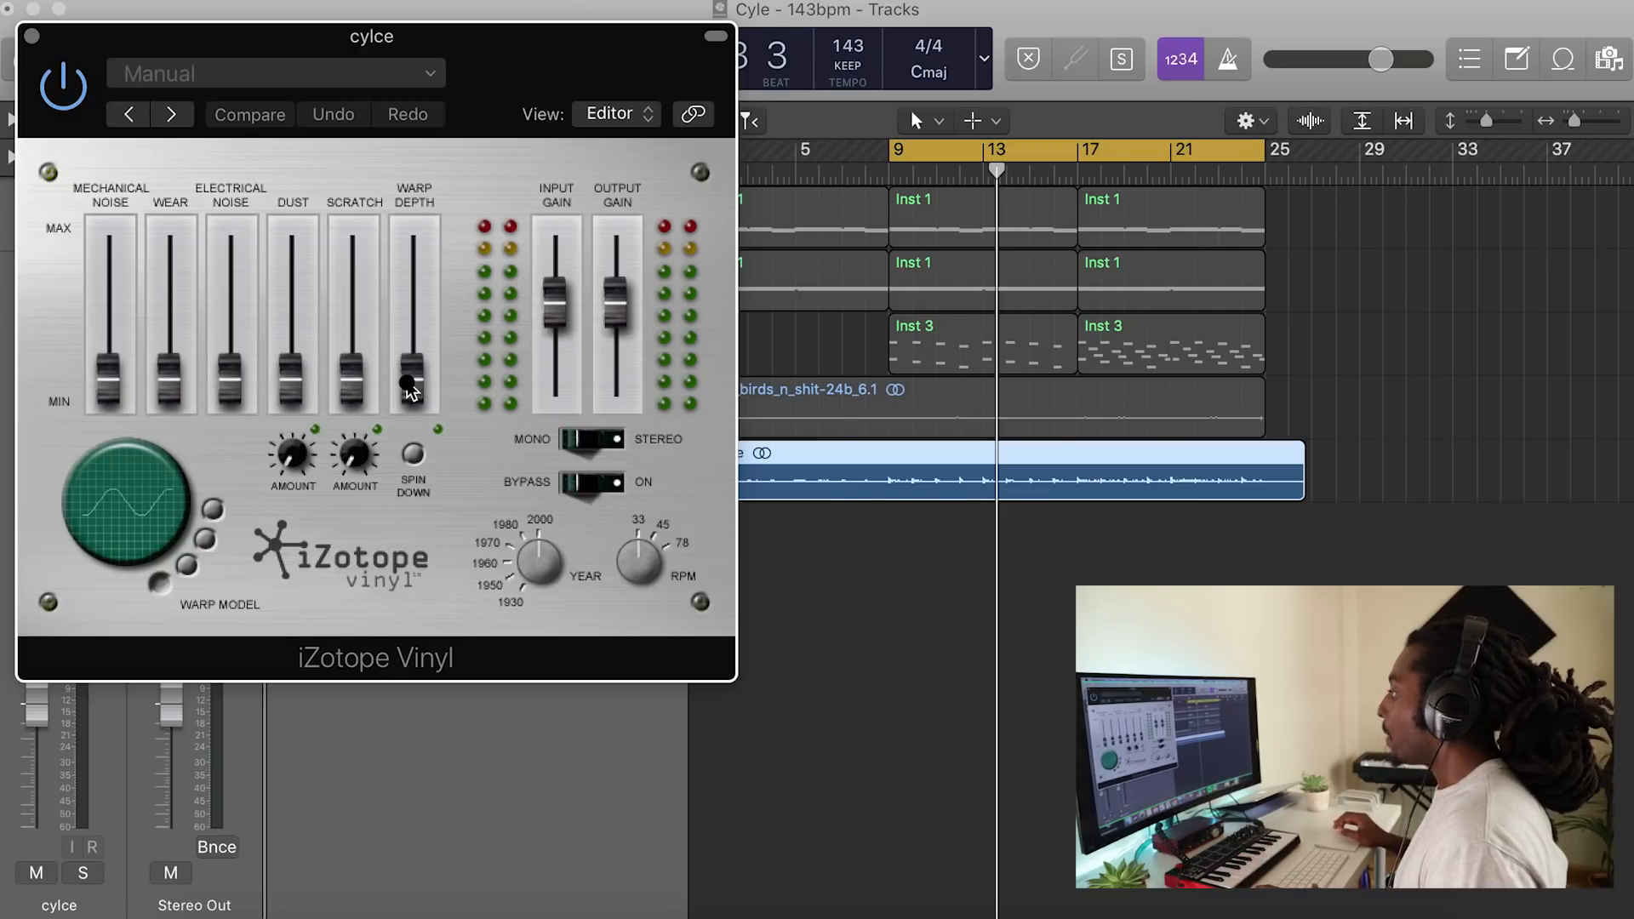
- In iZotope Vinyl on the cylce track, try full Warp Depth, settle on a low amount and turn the Year dial back
drag(411, 387, 453, 153)
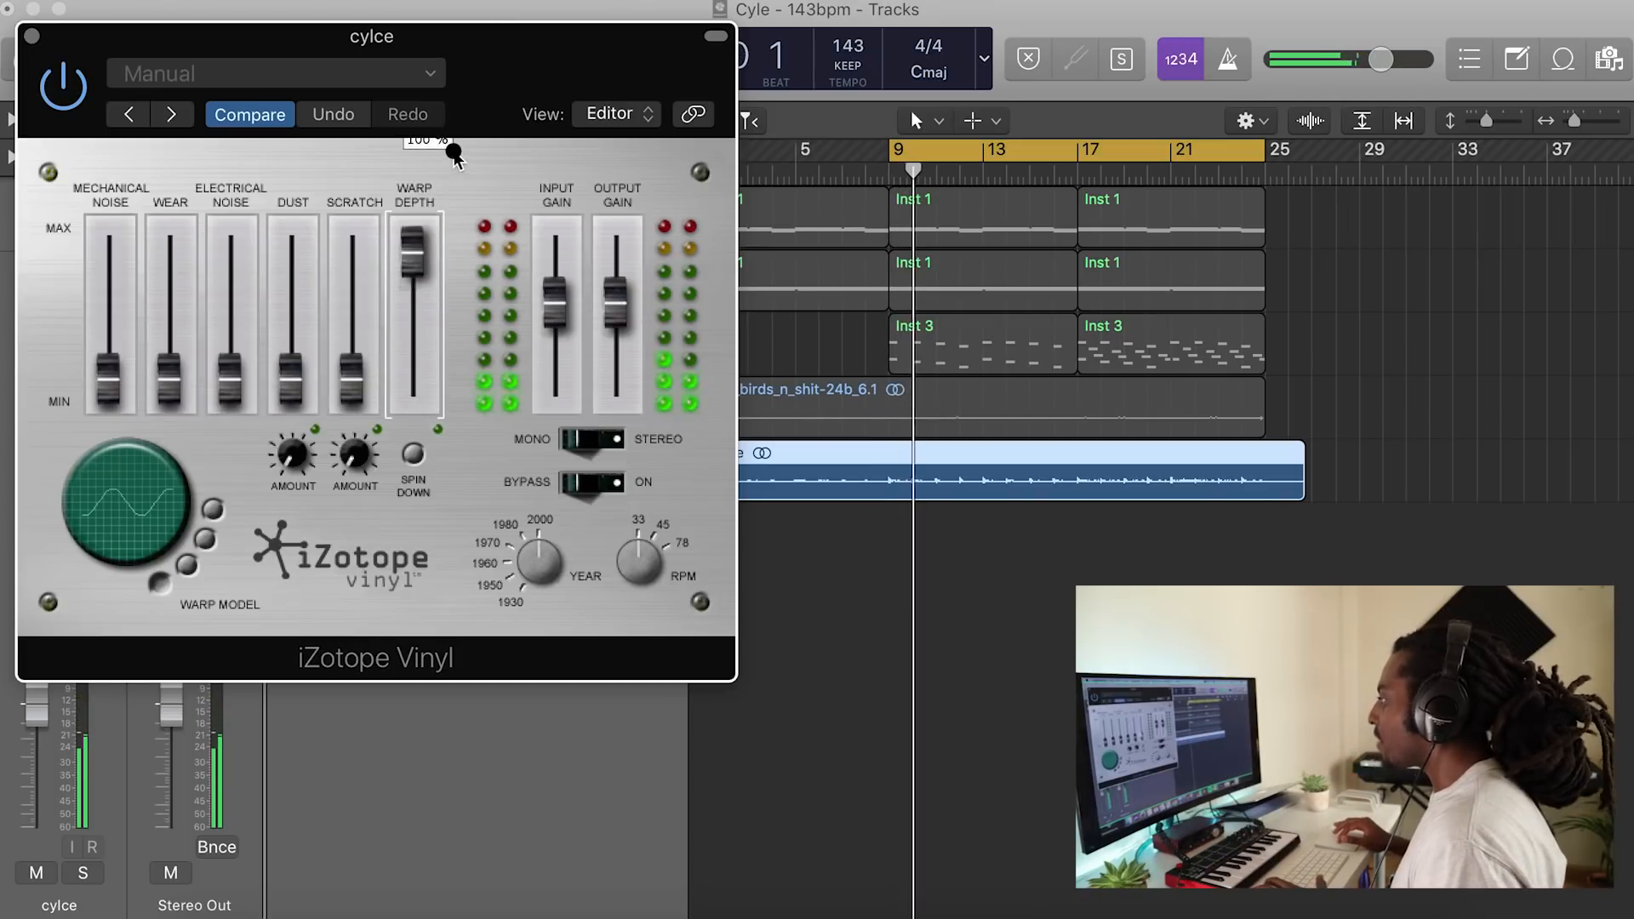
drag(413, 253, 405, 356)
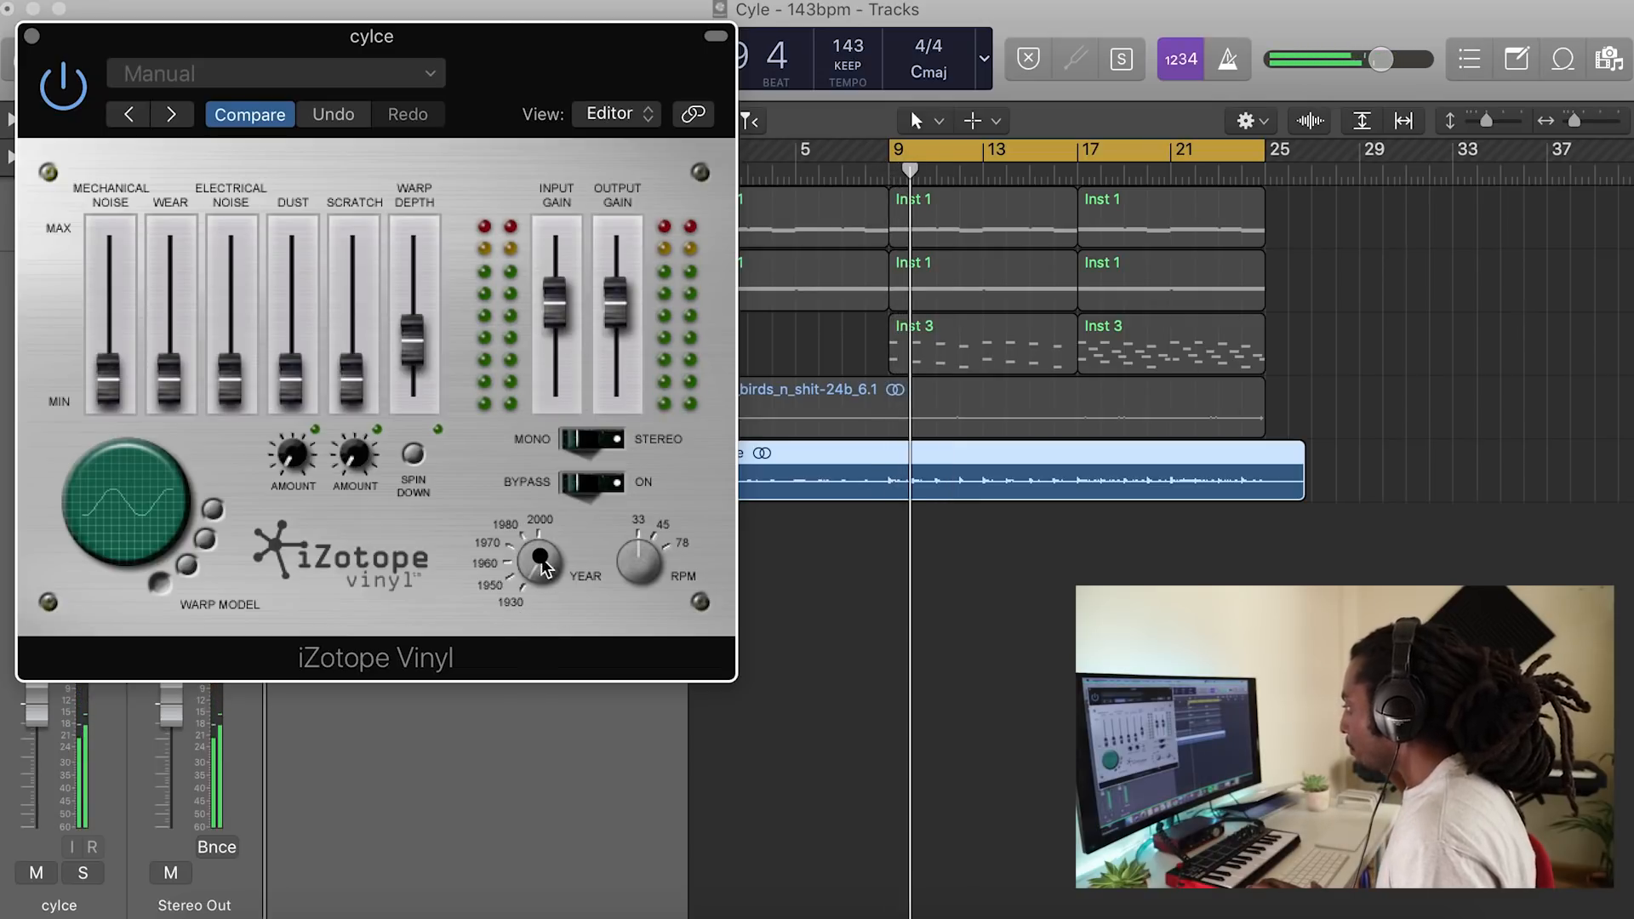
drag(525, 558, 511, 572)
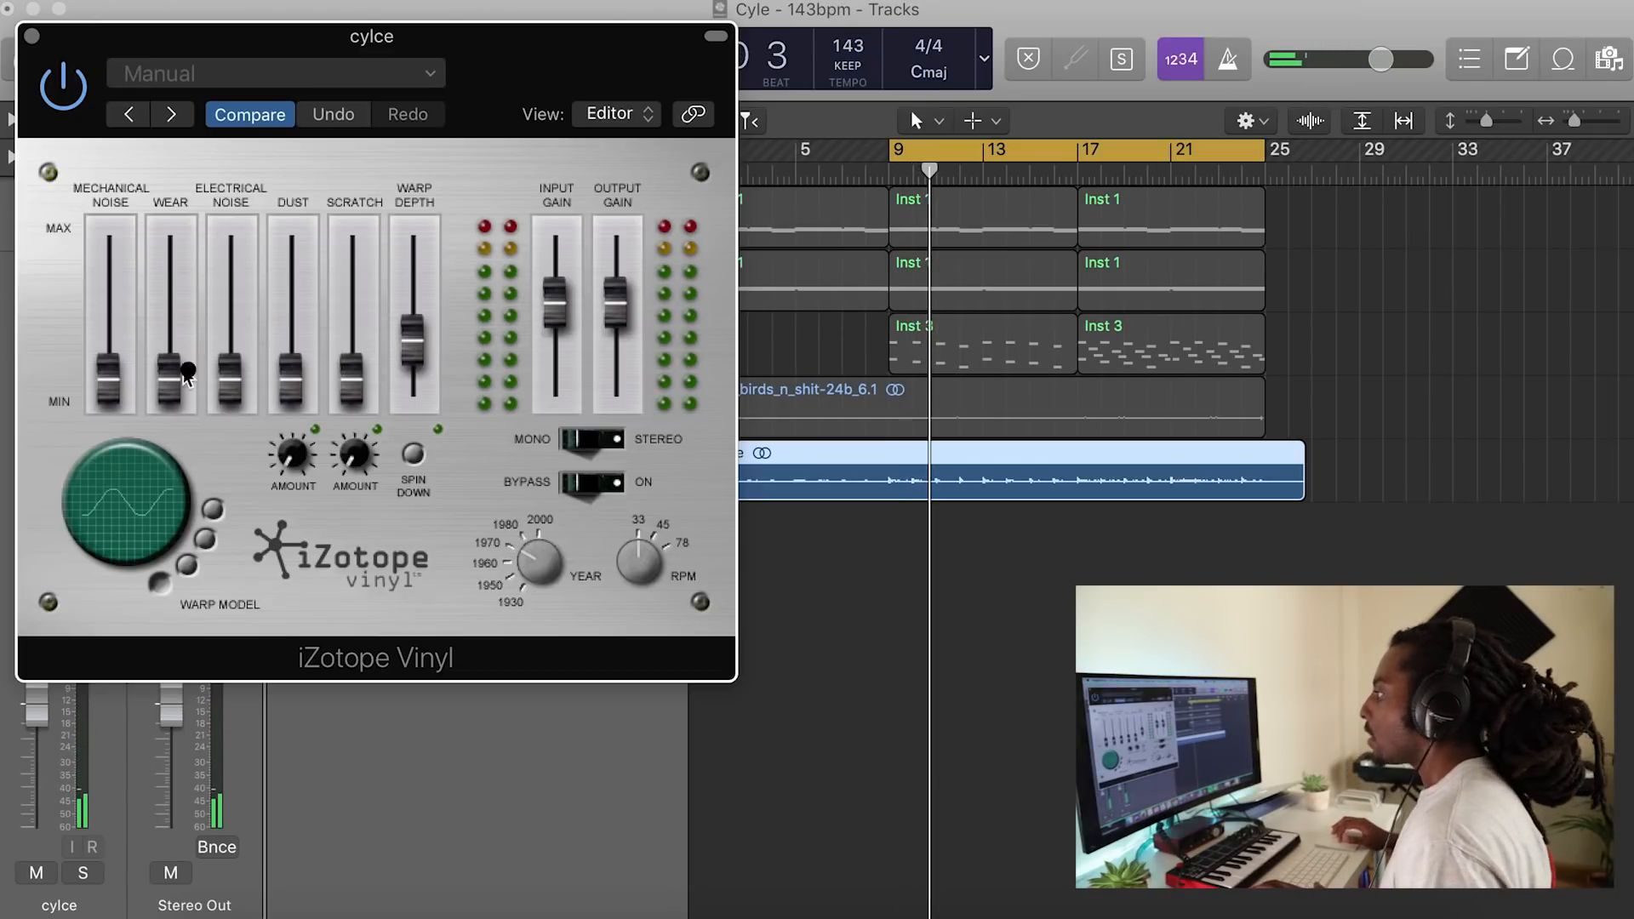
- Try the Dust and Wear sliders of iZotope Vinyl during playback and return both to minimum
key(space)
drag(295, 388, 295, 400)
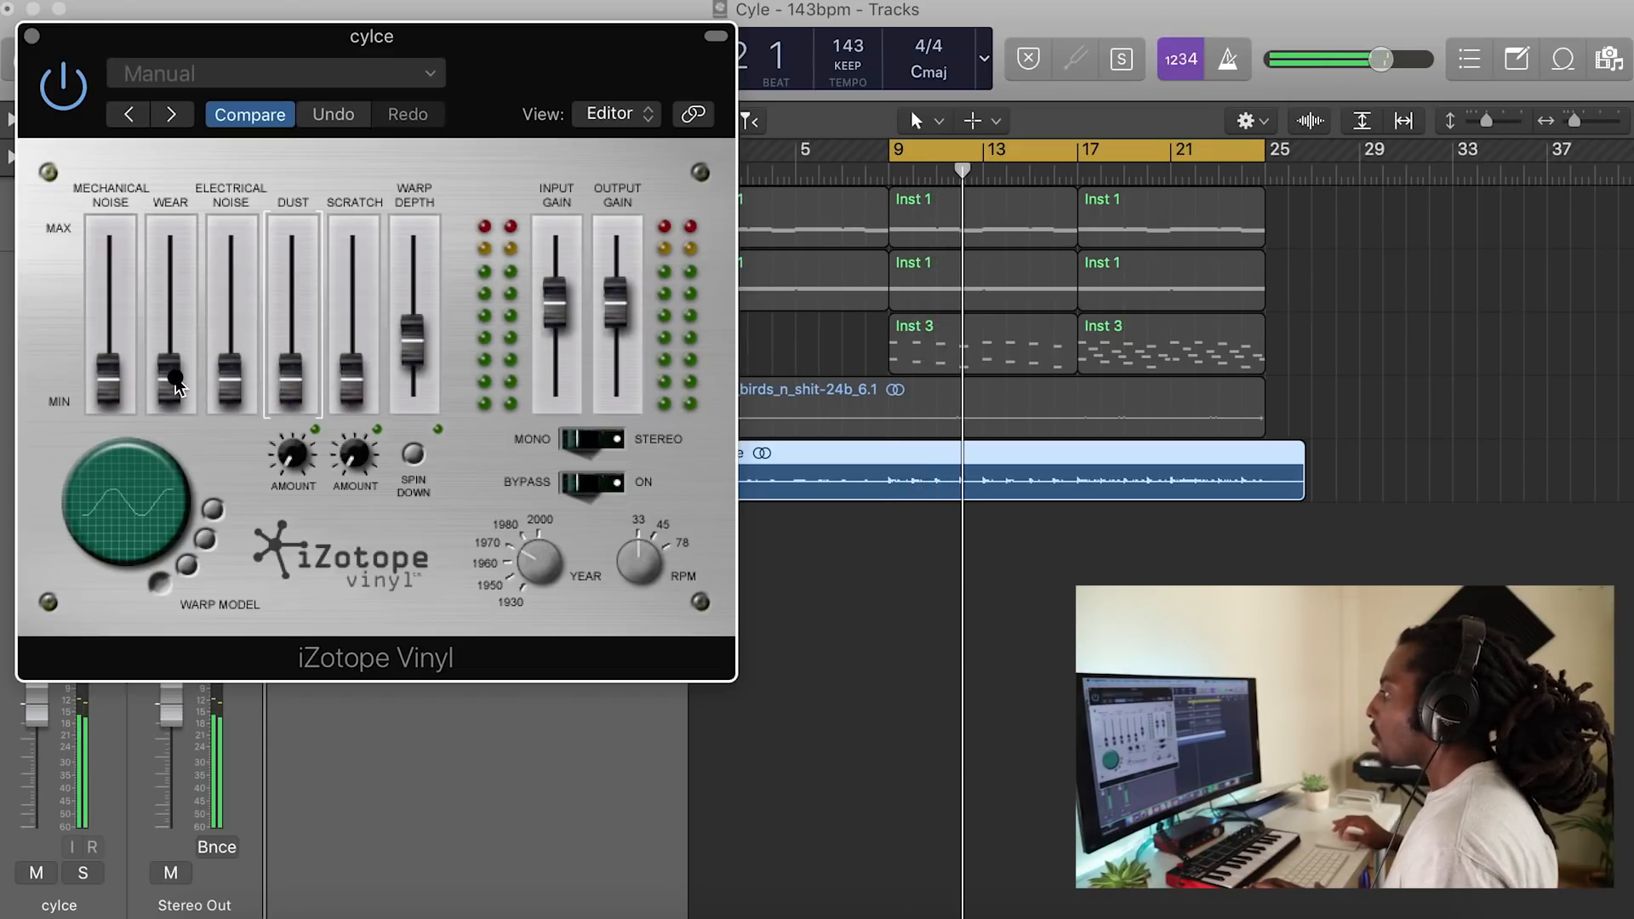
mouse_move(169, 383)
mouse_down()
mouse_move(179, 306)
mouse_move(168, 385)
mouse_up()
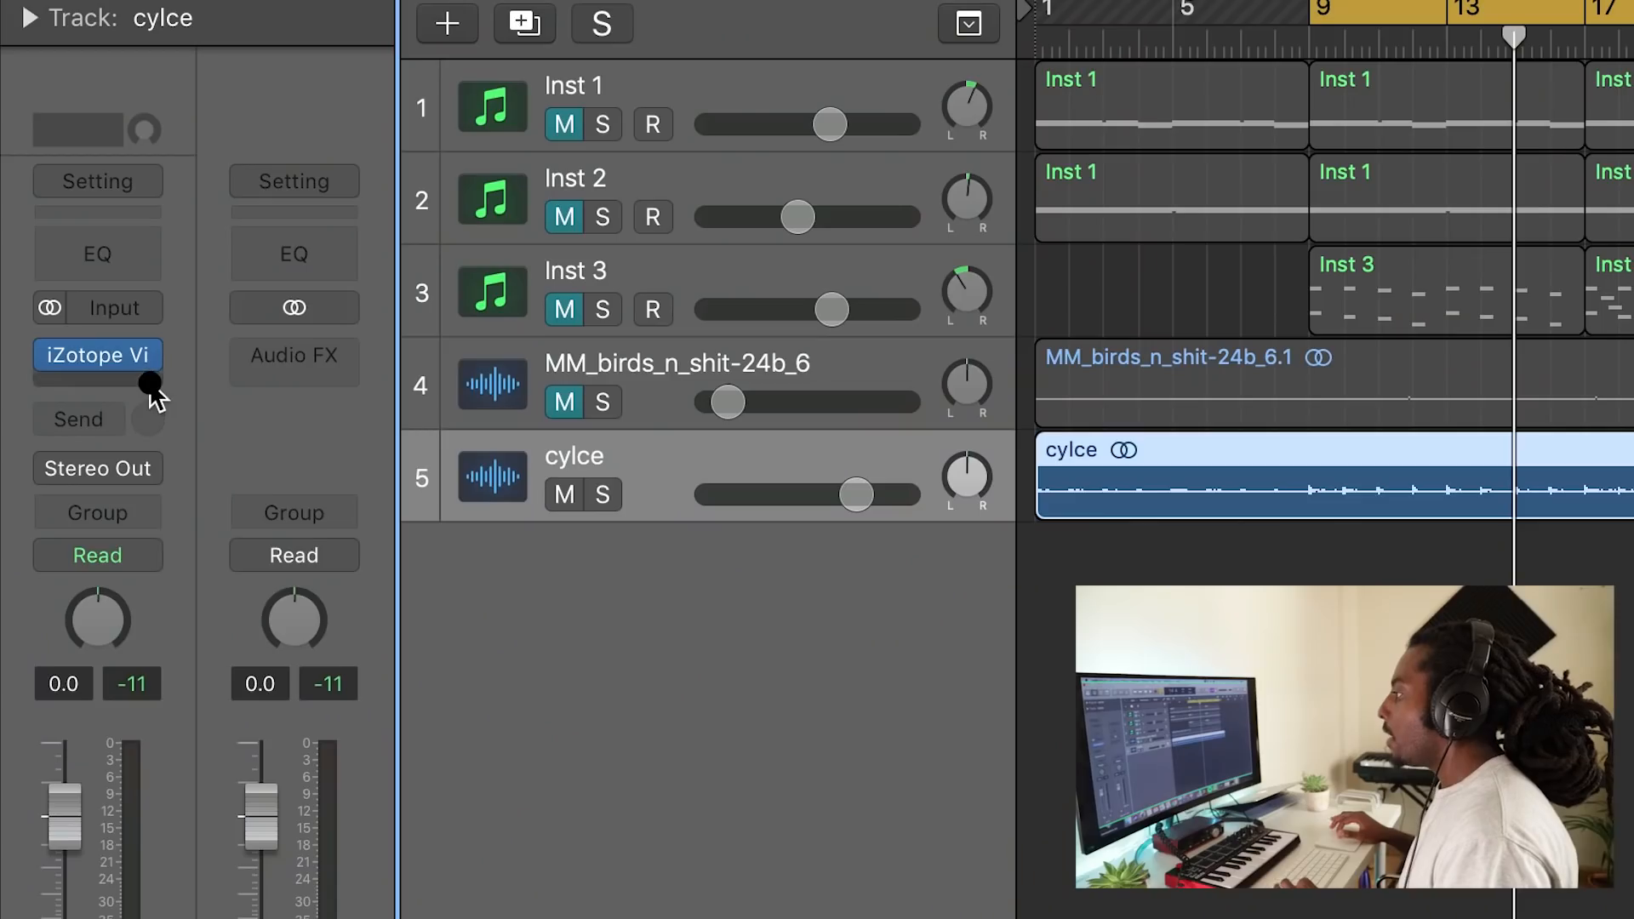
- Insert the Waves Abbey Road Vinyl (s) plug-in after iZotope Vinyl on the cylce track
click(152, 359)
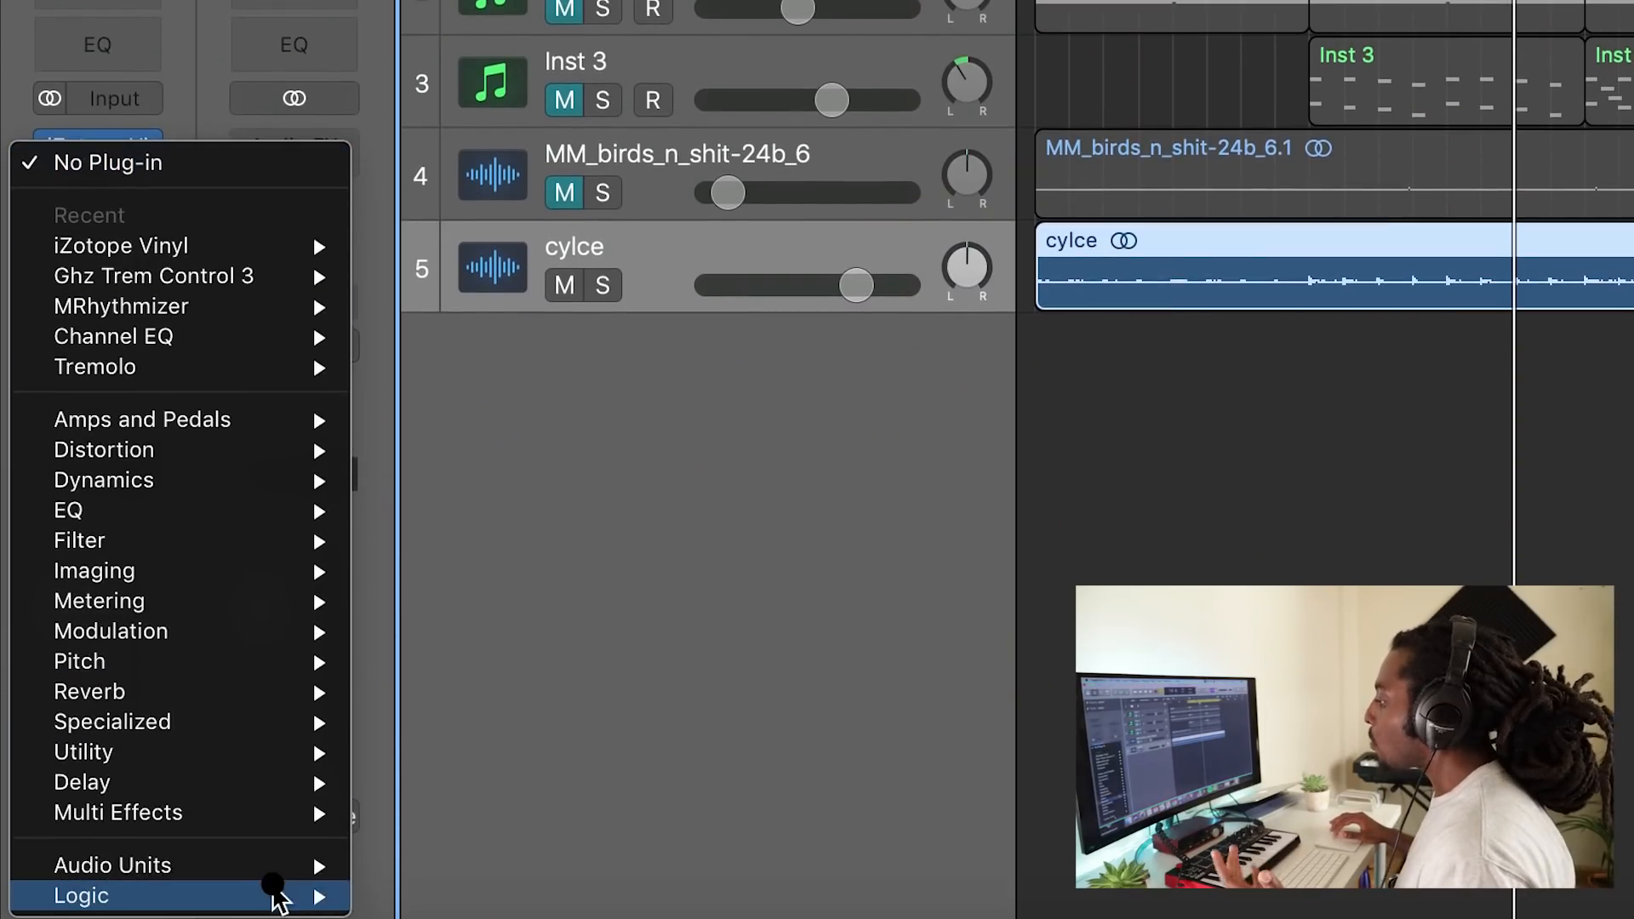
mouse_move(298, 877)
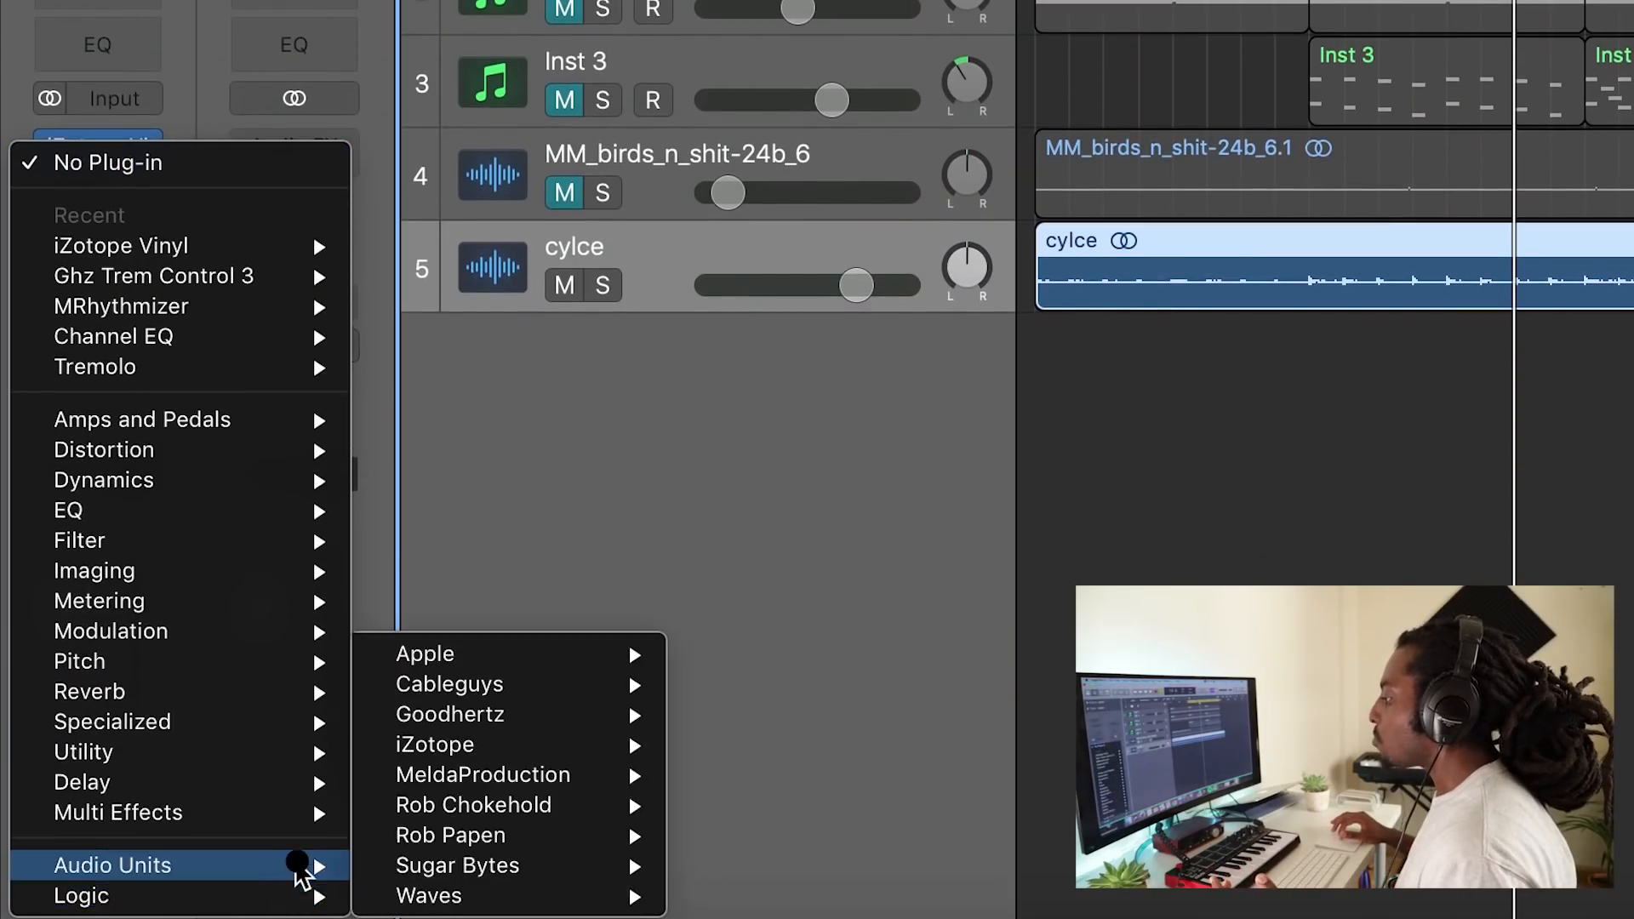
mouse_move(605, 897)
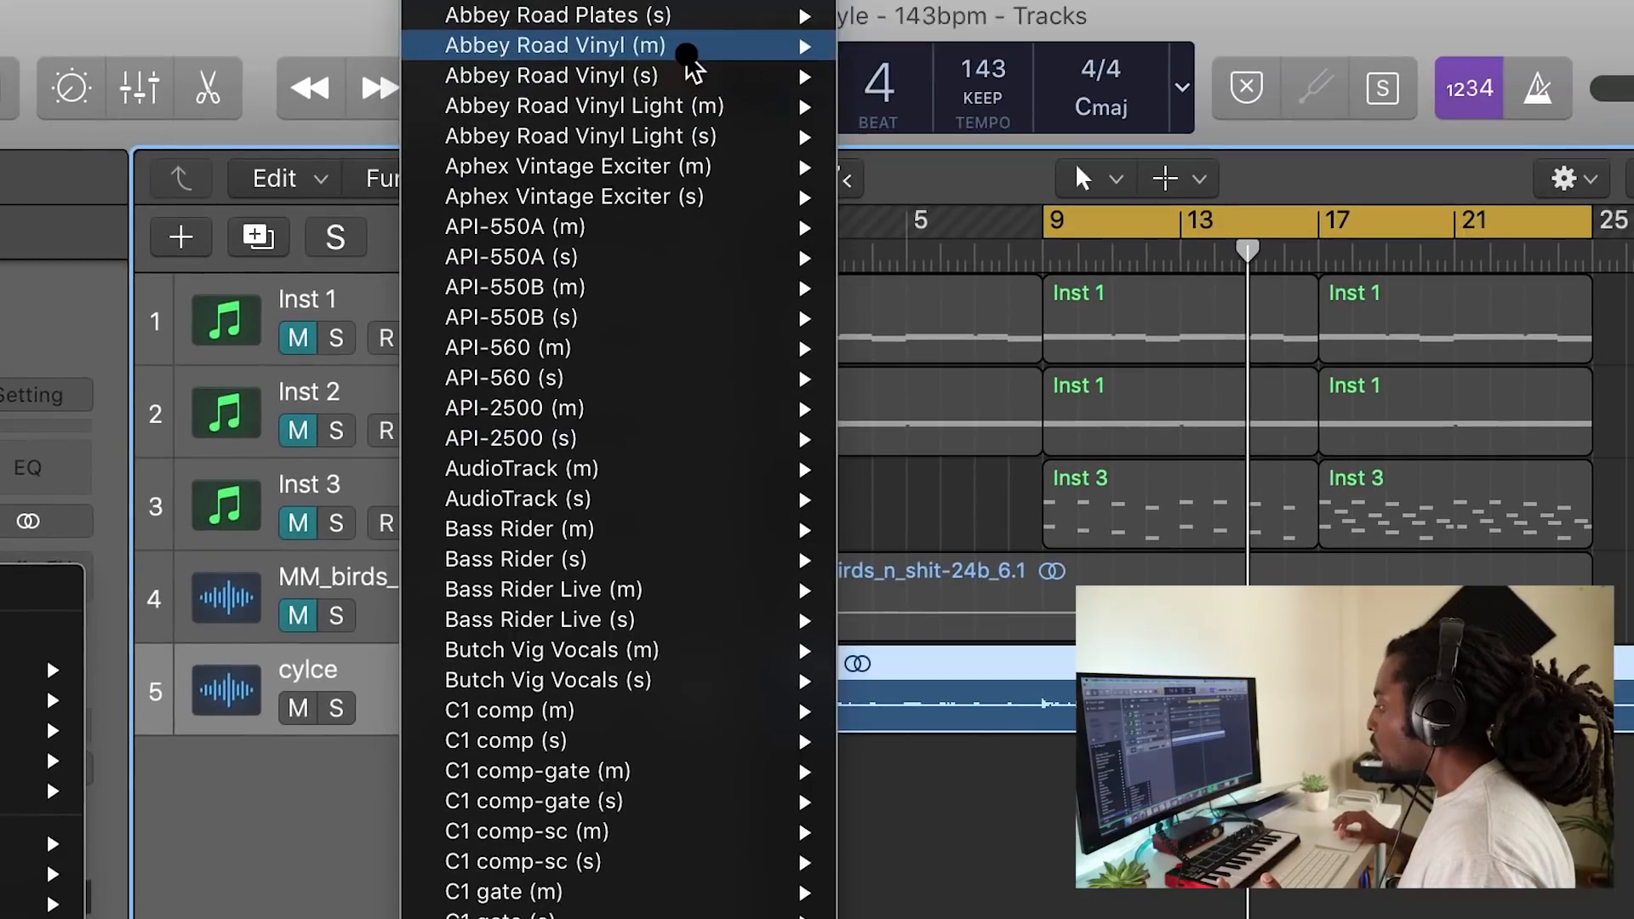
mouse_move(685, 80)
click(902, 79)
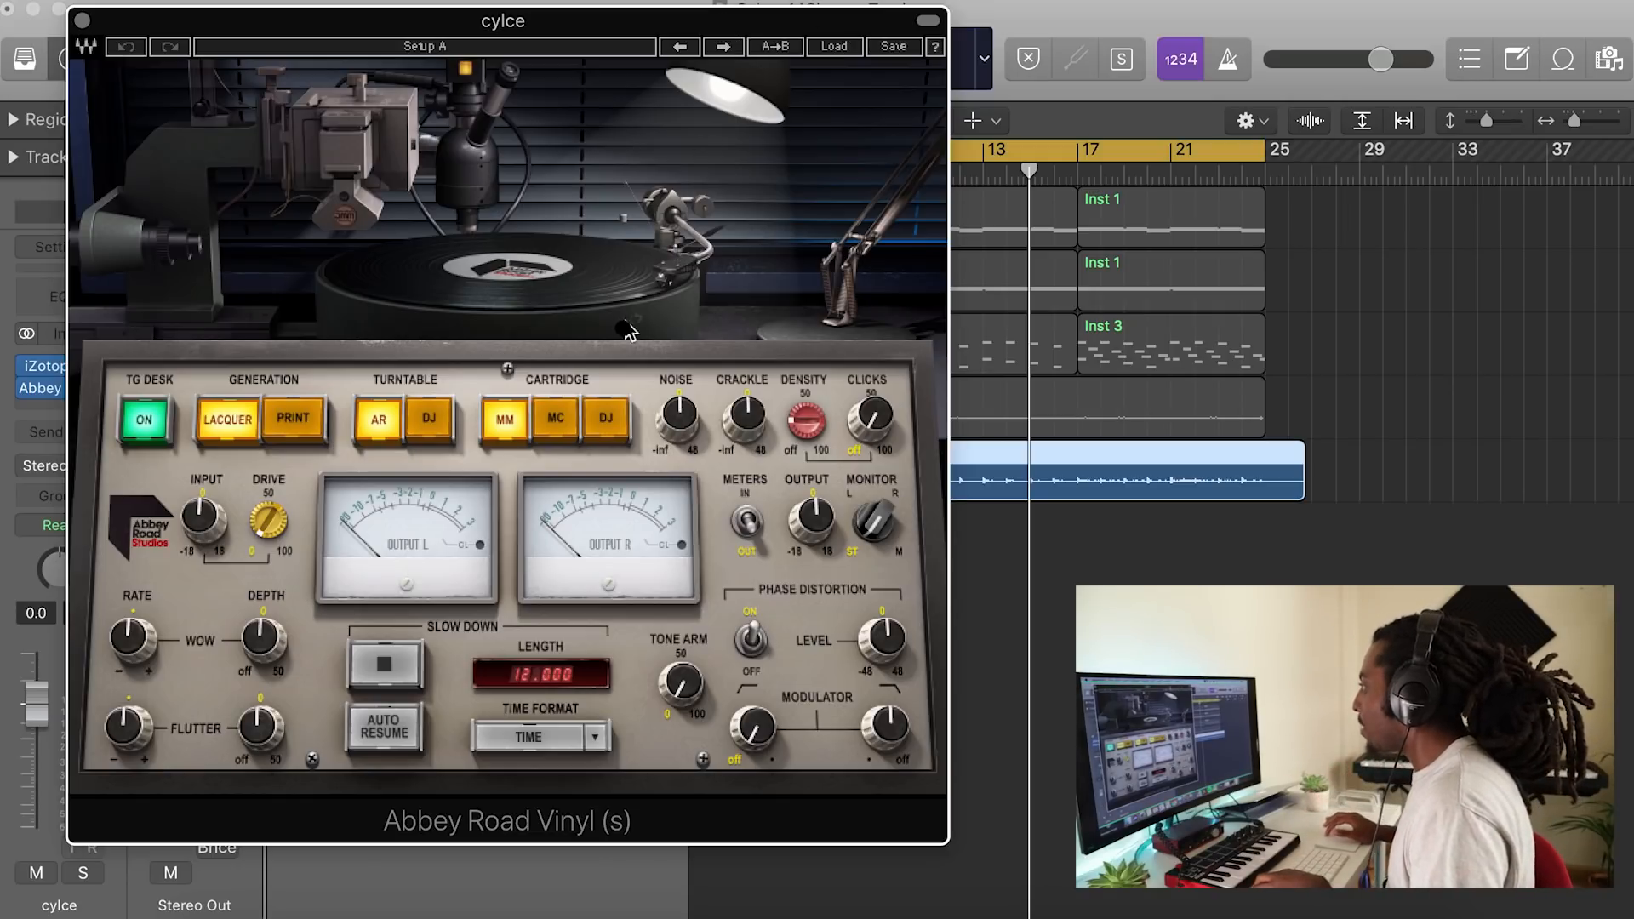
- Compare the Abbey Road Vinyl cartridges during playback, choose the DJ cartridge and raise the Clicks amount
key(space)
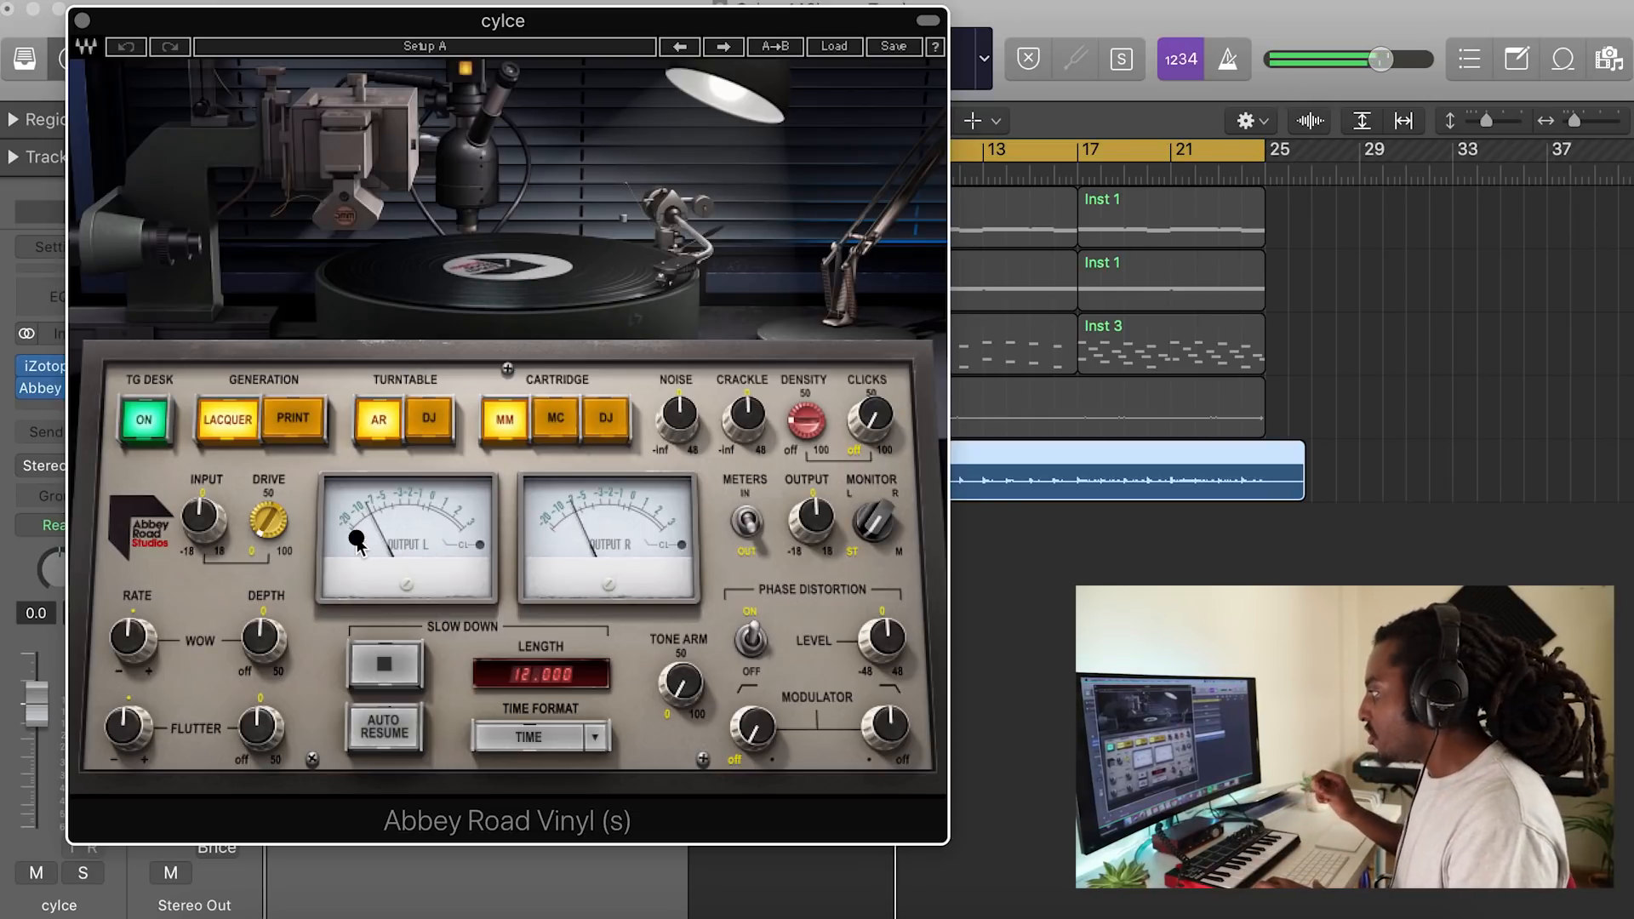
click(602, 426)
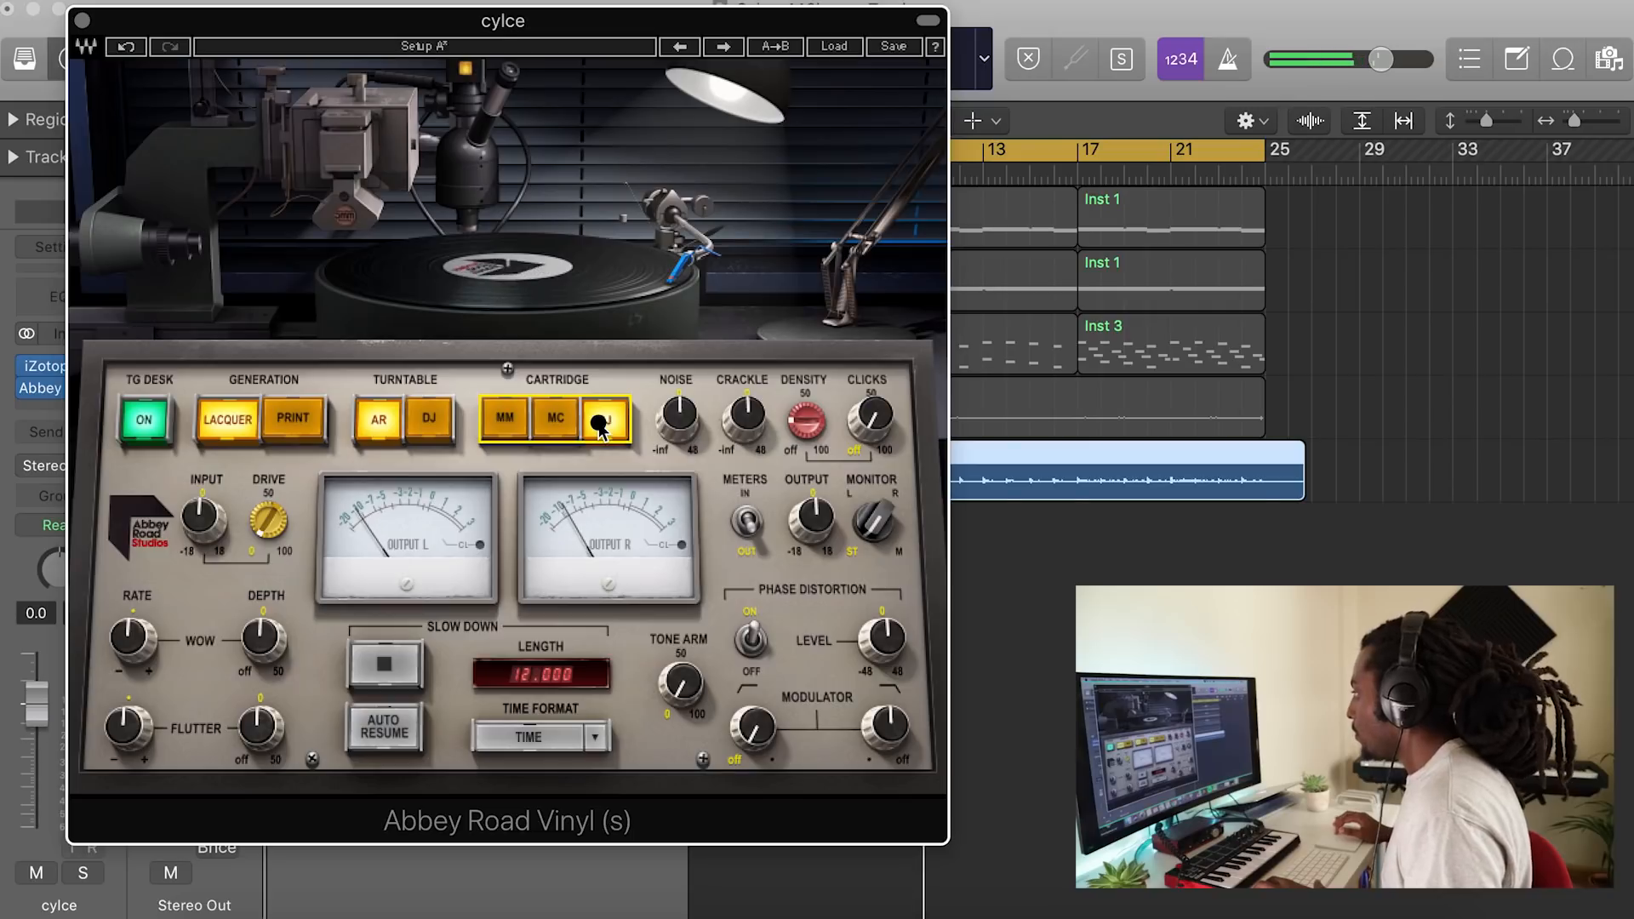
click(549, 421)
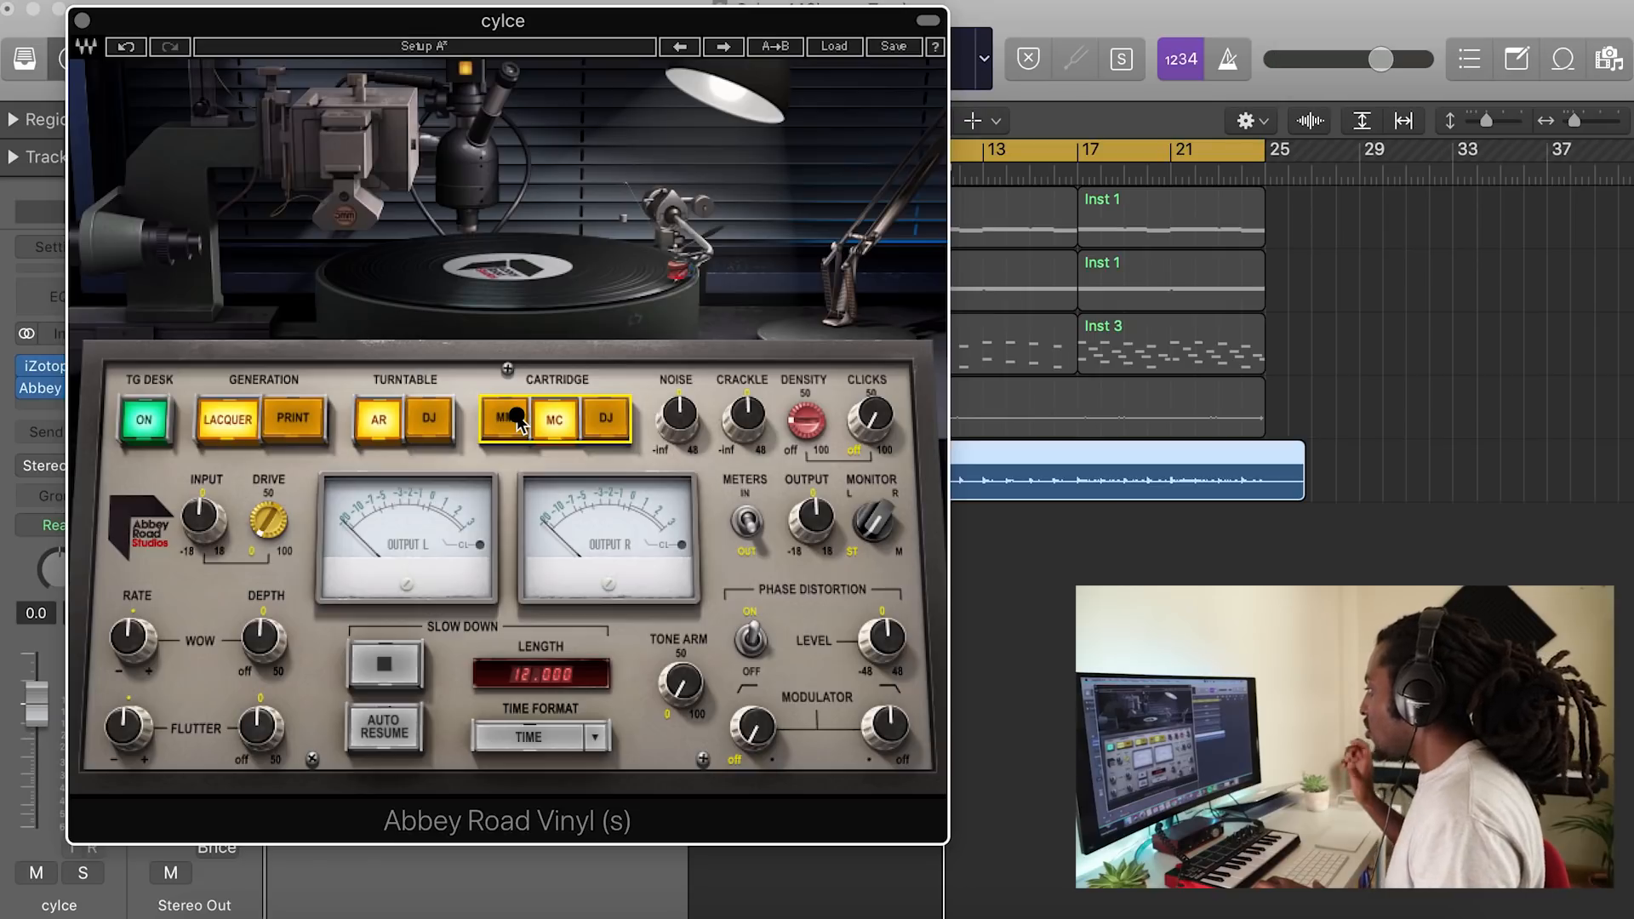
click(608, 421)
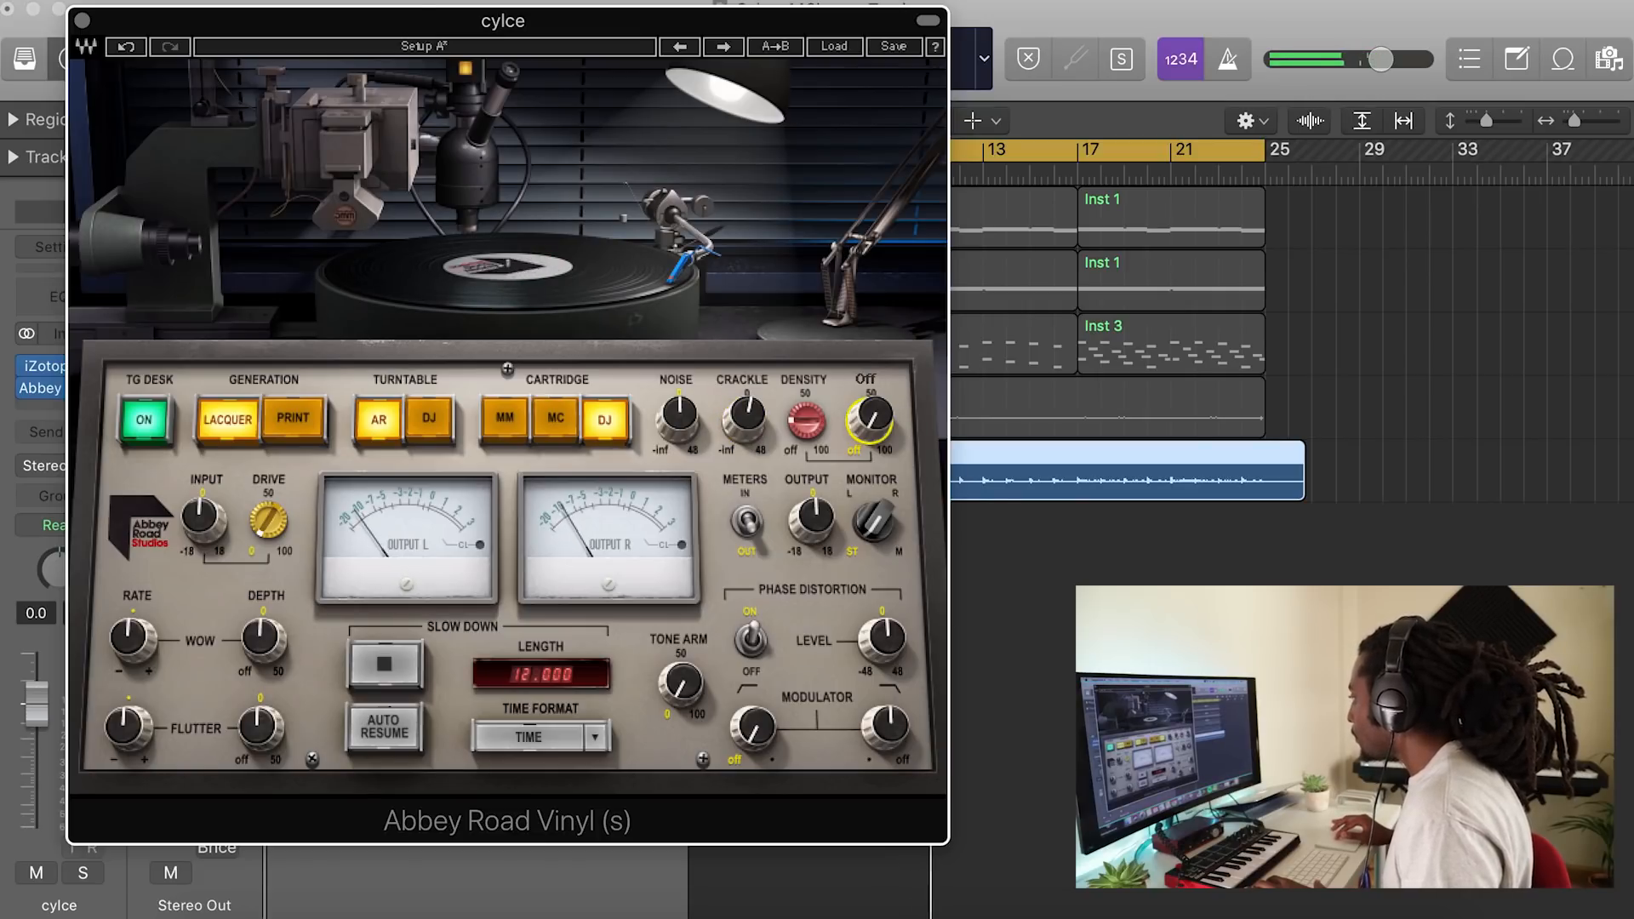
mouse_move(872, 416)
mouse_down()
mouse_move(877, 395)
mouse_move(885, 423)
mouse_up()
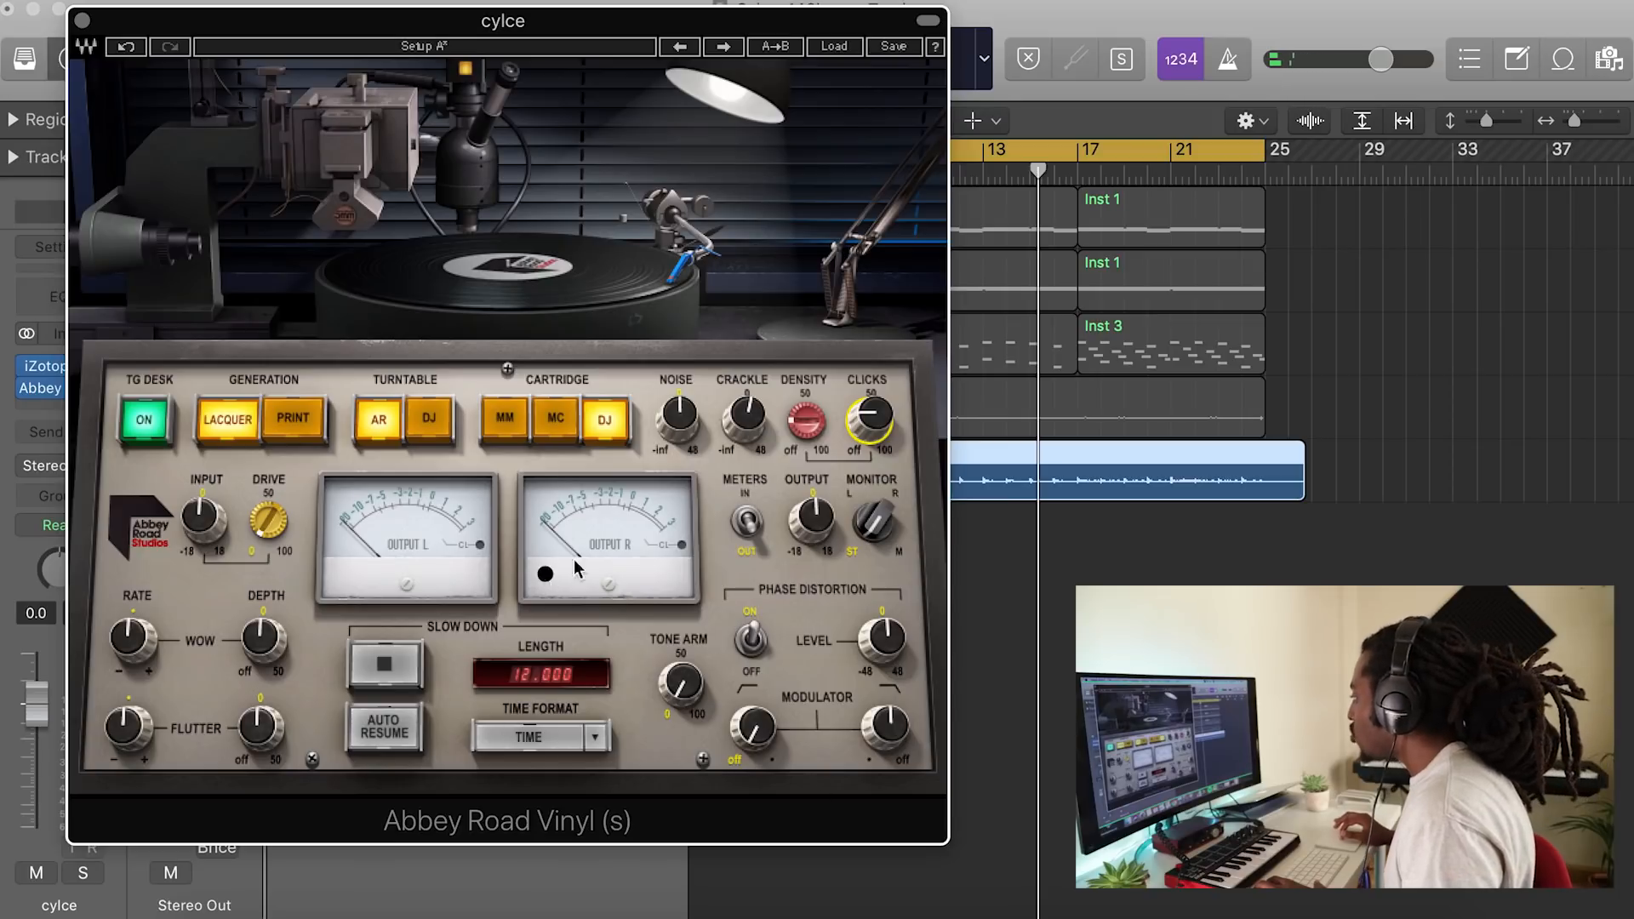
- Raise the Flutter depth slightly and set the Wow depth to 5.6 in Abbey Road Vinyl while listening
key(space)
drag(262, 729, 262, 728)
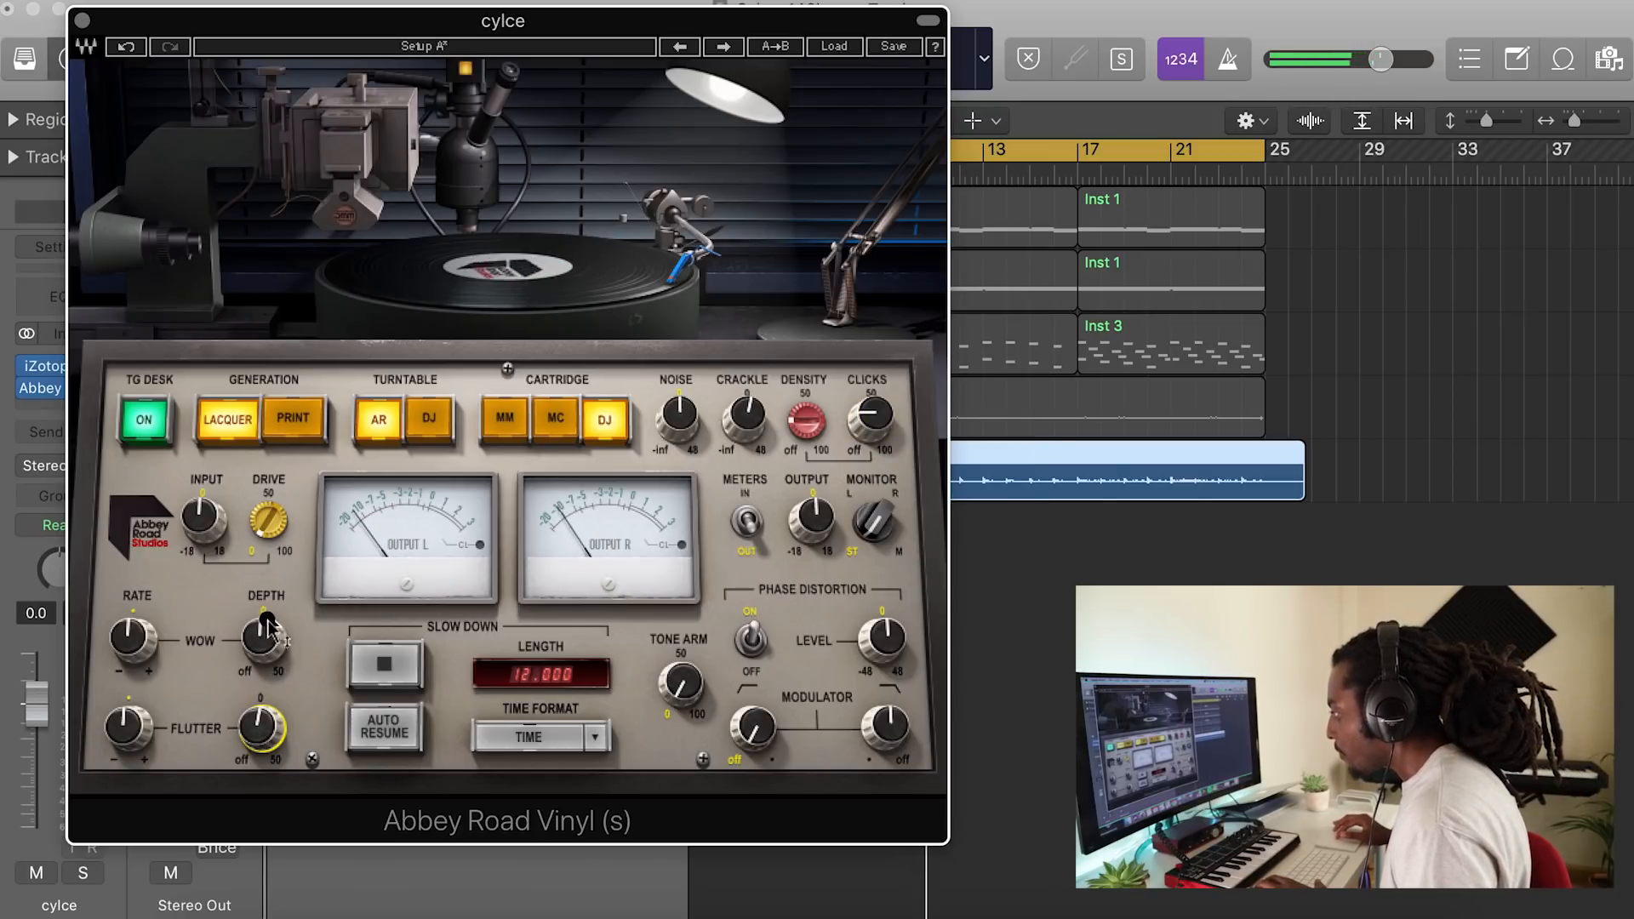
drag(262, 638, 266, 636)
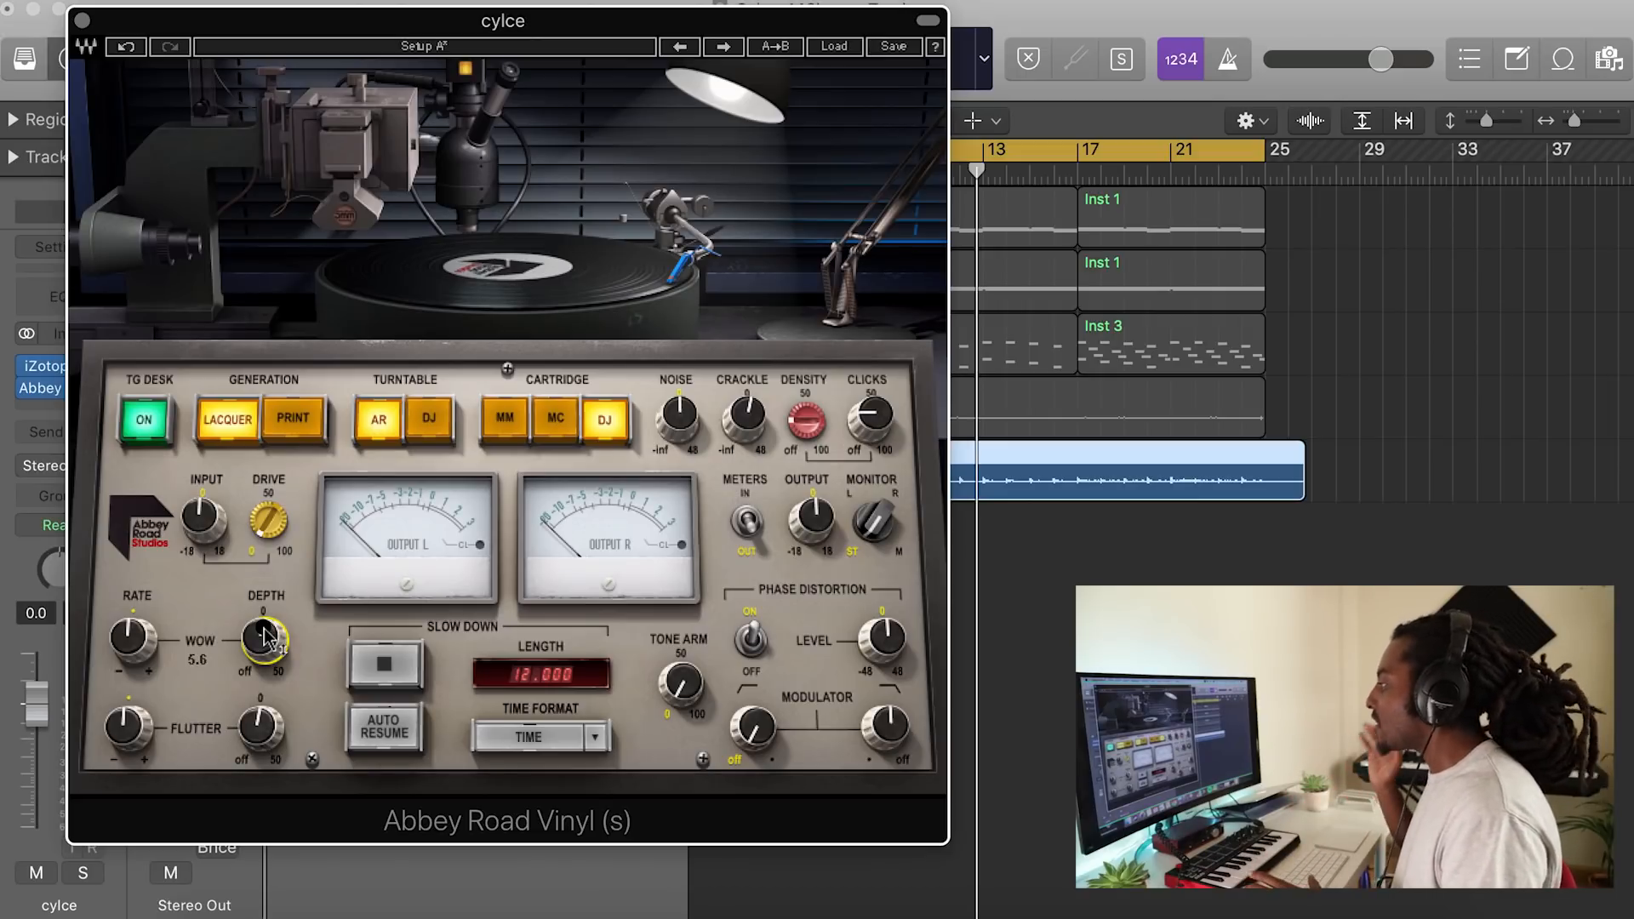
key(space)
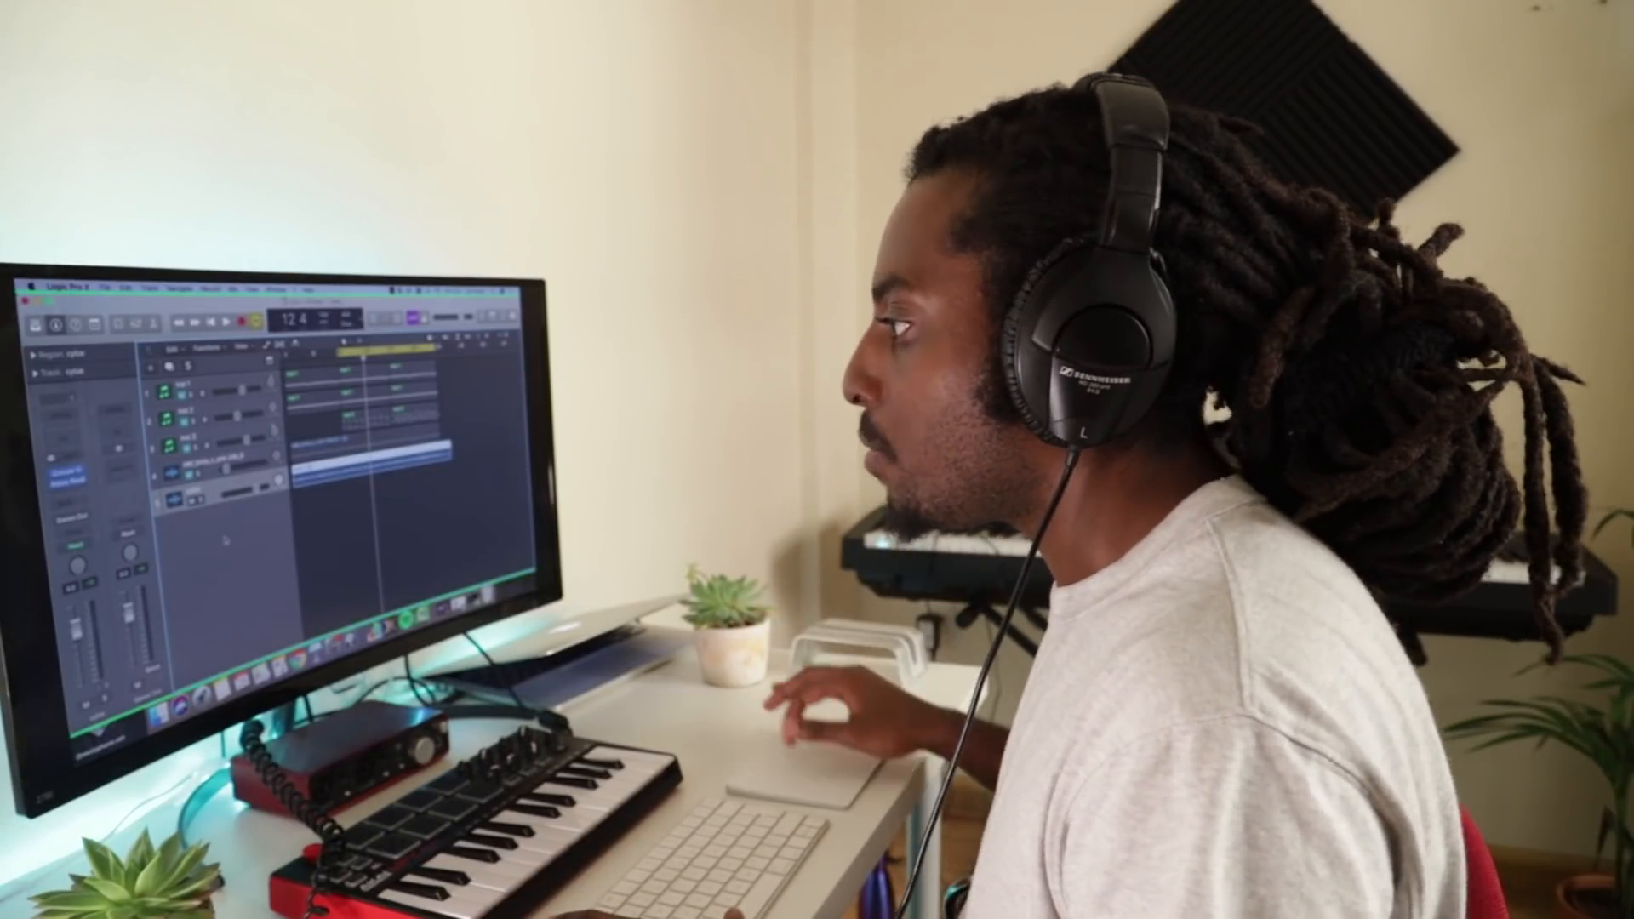
- Add Ghz Trem Control 3 to the cylce track and audition the Stereo presets Slow Auto-Pan, Fast Stereo Wobble and Reversed Pulses
click(69, 491)
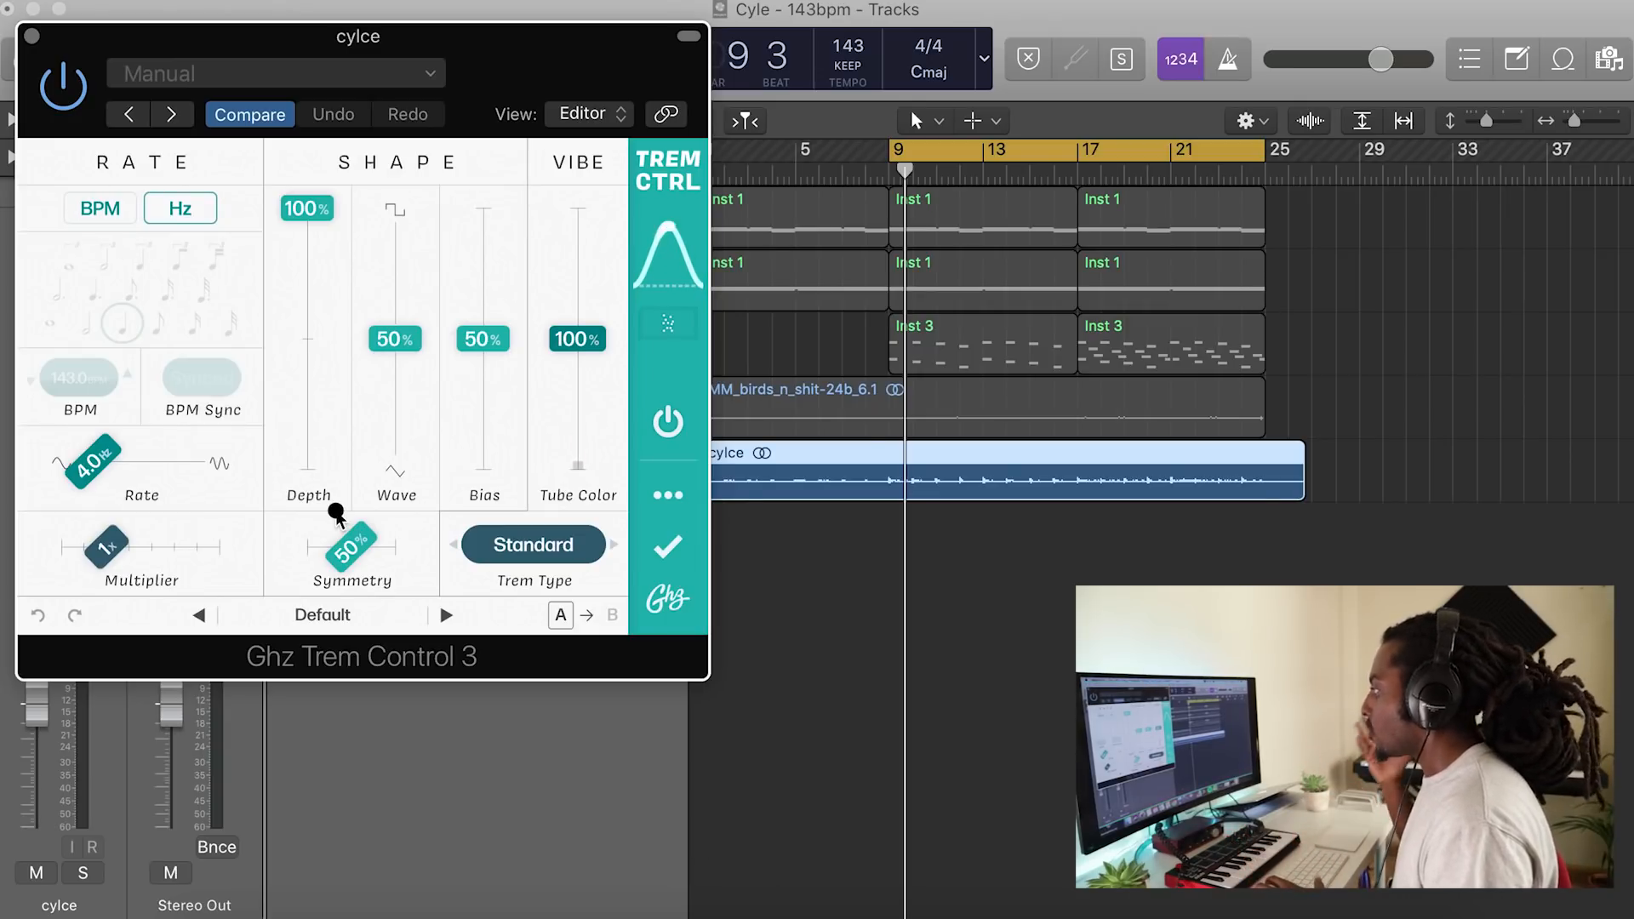
click(362, 618)
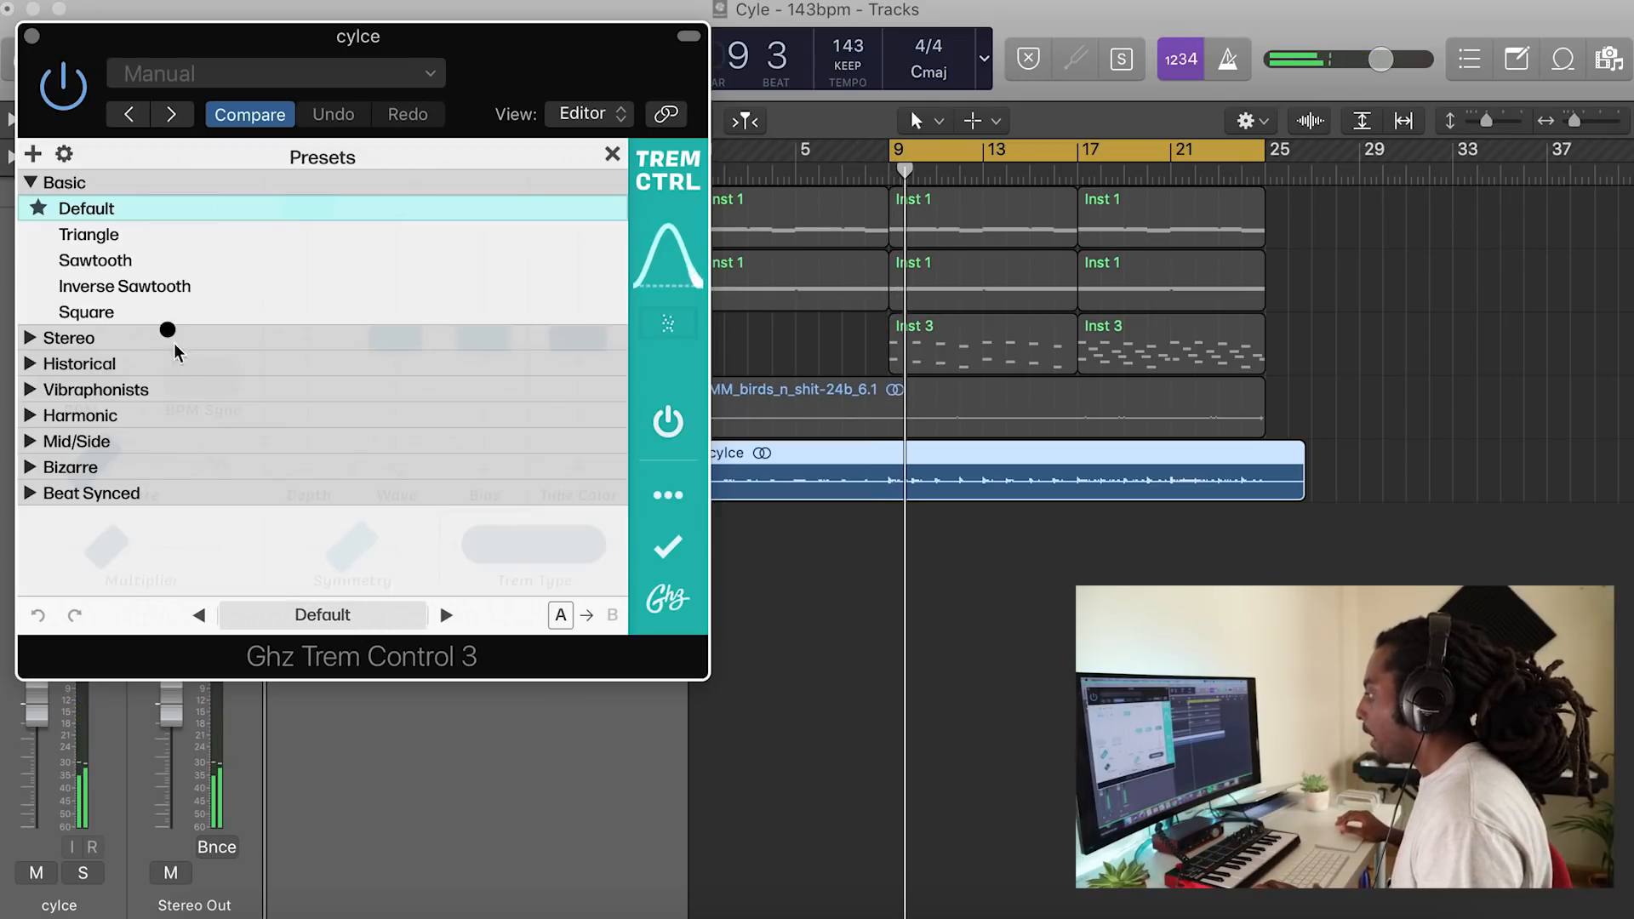
click(28, 338)
click(115, 364)
key(space)
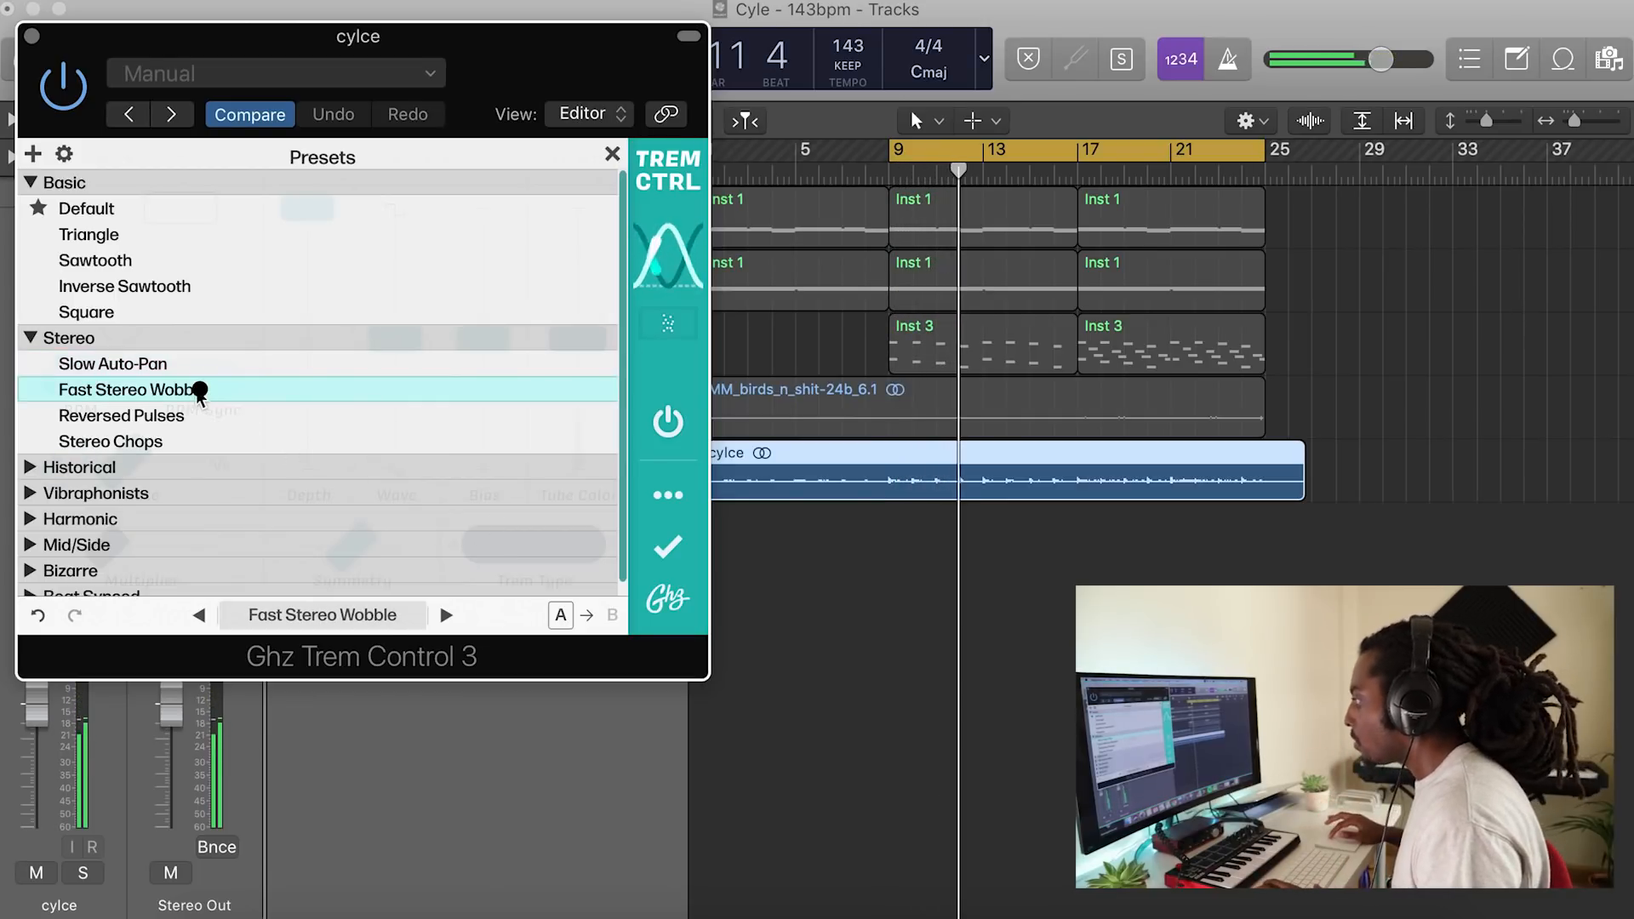
click(156, 417)
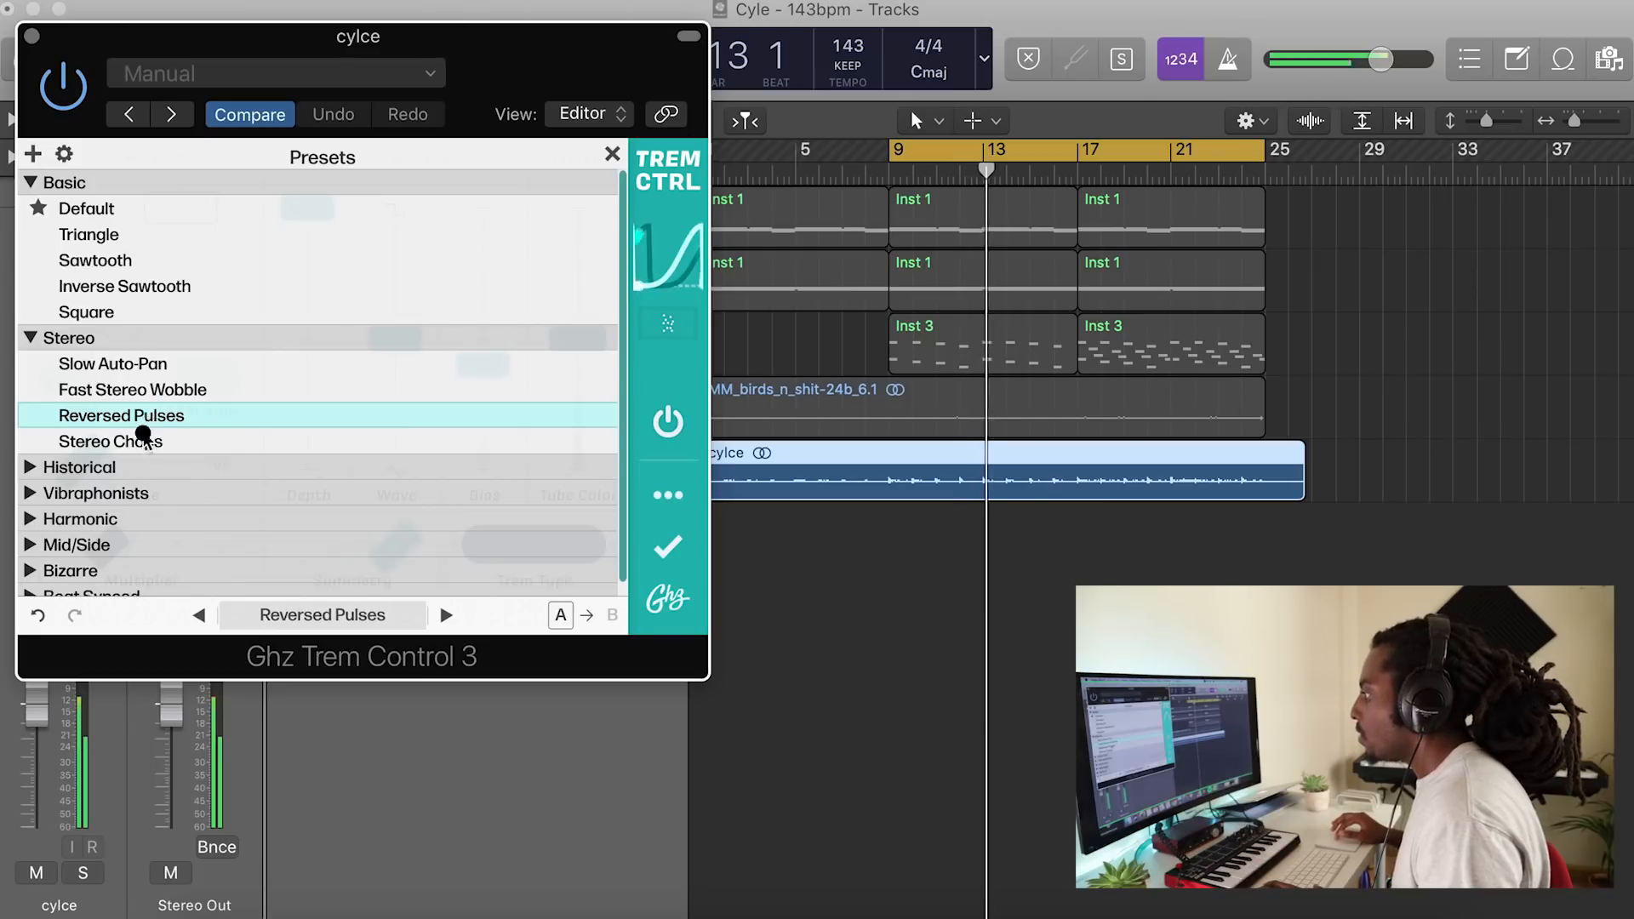
- Load the Duncan Wurli preset from the Historical group in Trem Control 3, listen to it and return to the controls
click(29, 467)
click(94, 496)
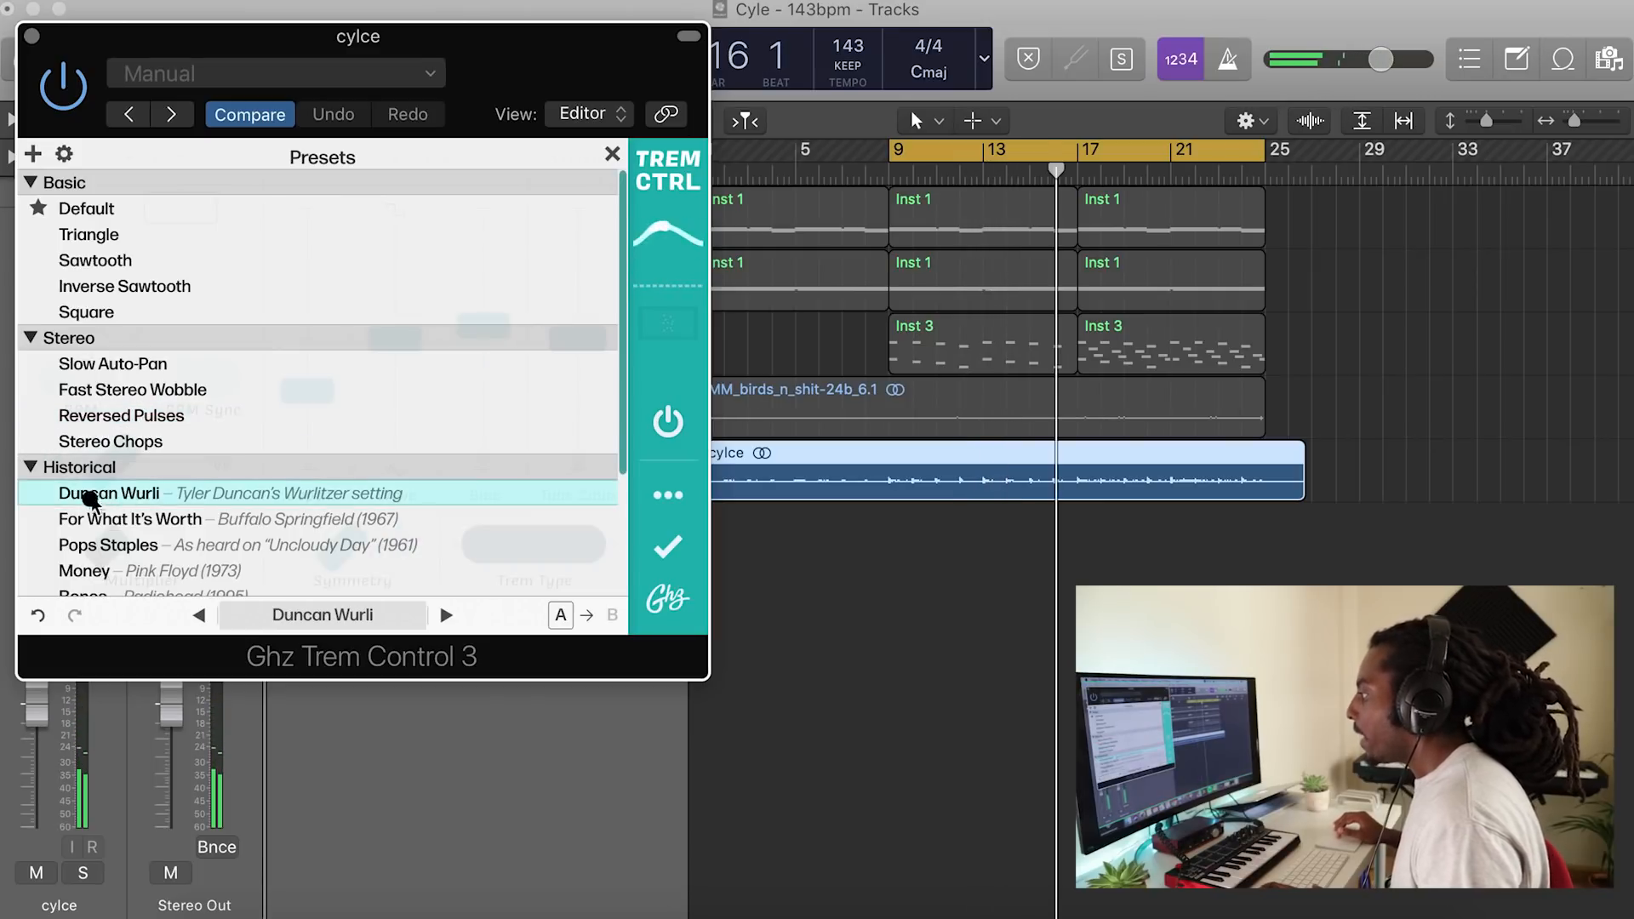
key(space)
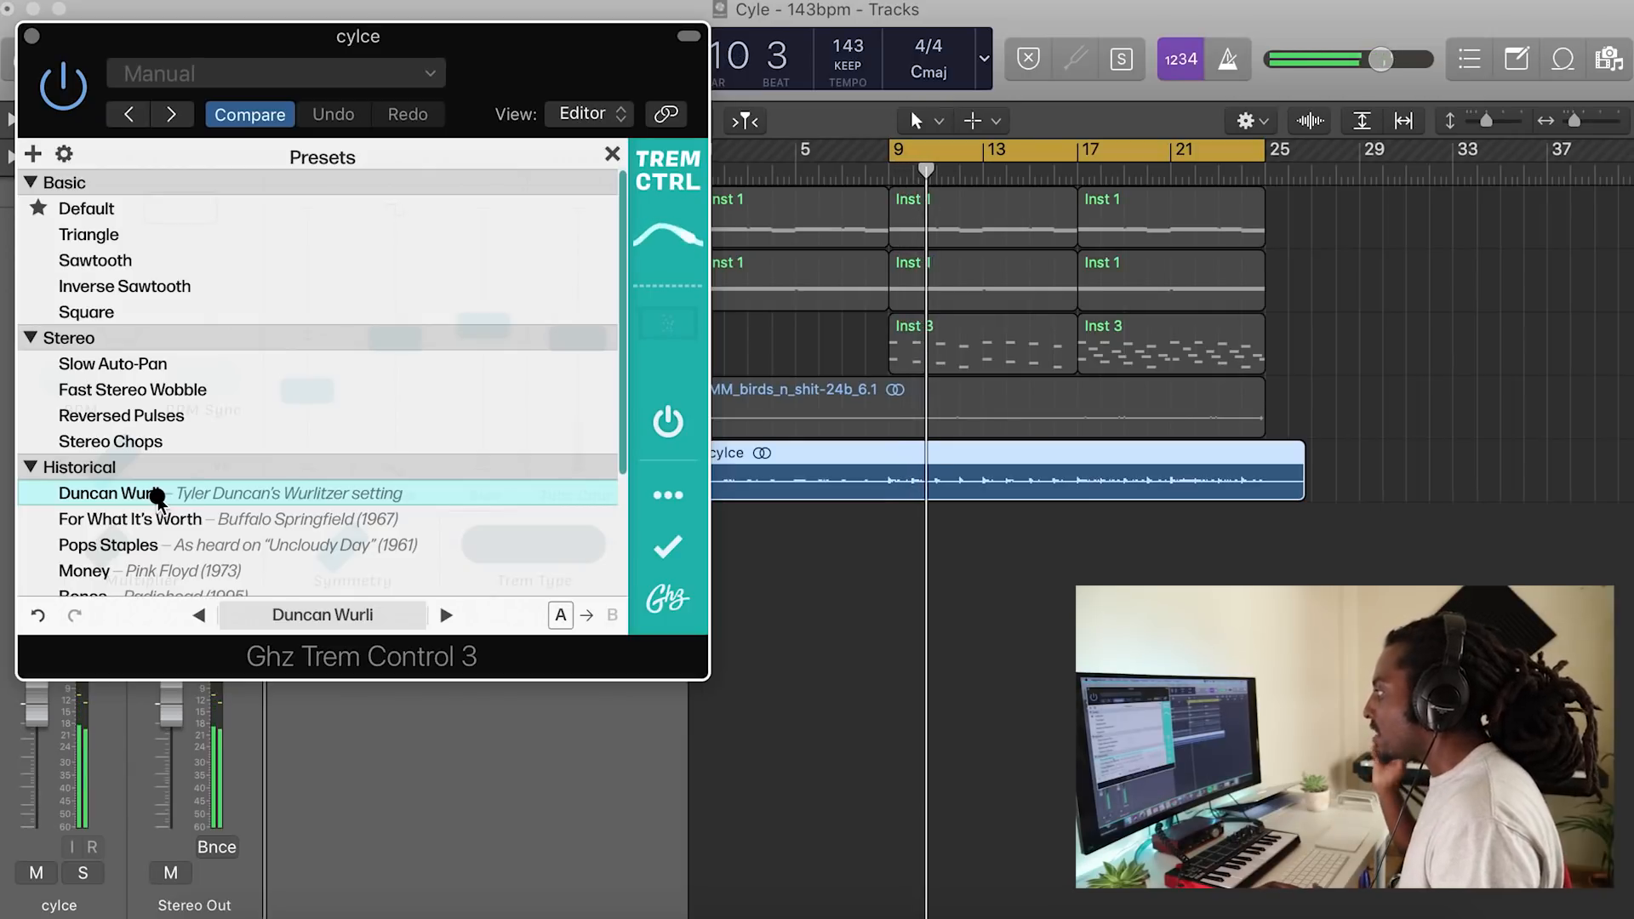
click(281, 614)
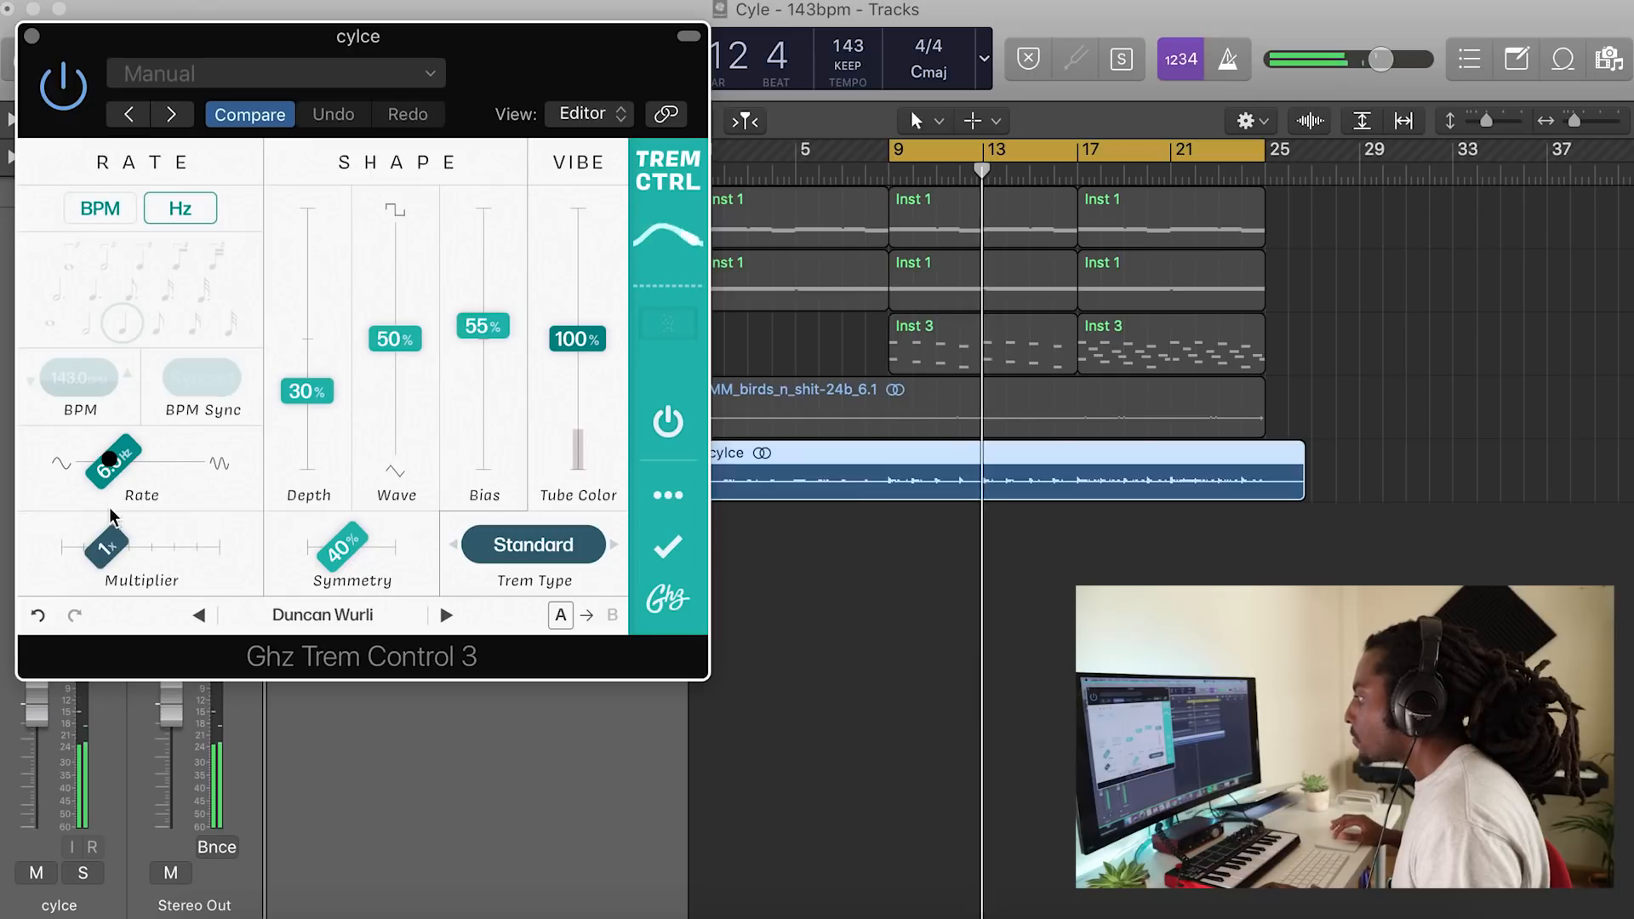
- Set the tremolo Rate to 2.0 Hz while auditioning the loop and close the Trem Control 3 window
drag(100, 464, 71, 483)
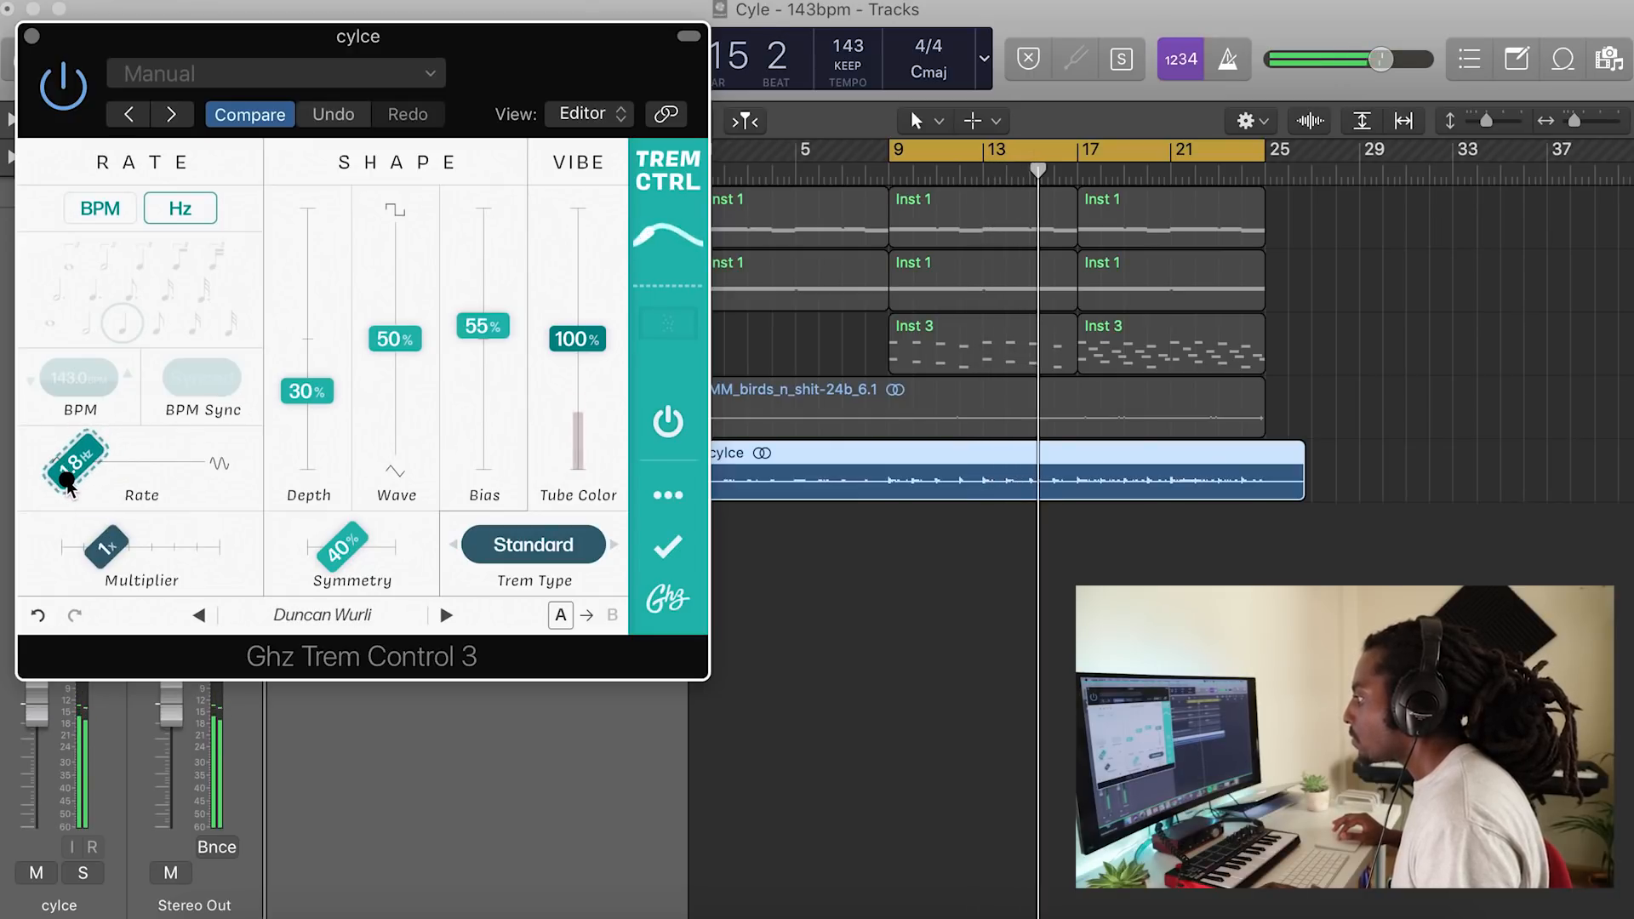
drag(70, 483, 124, 487)
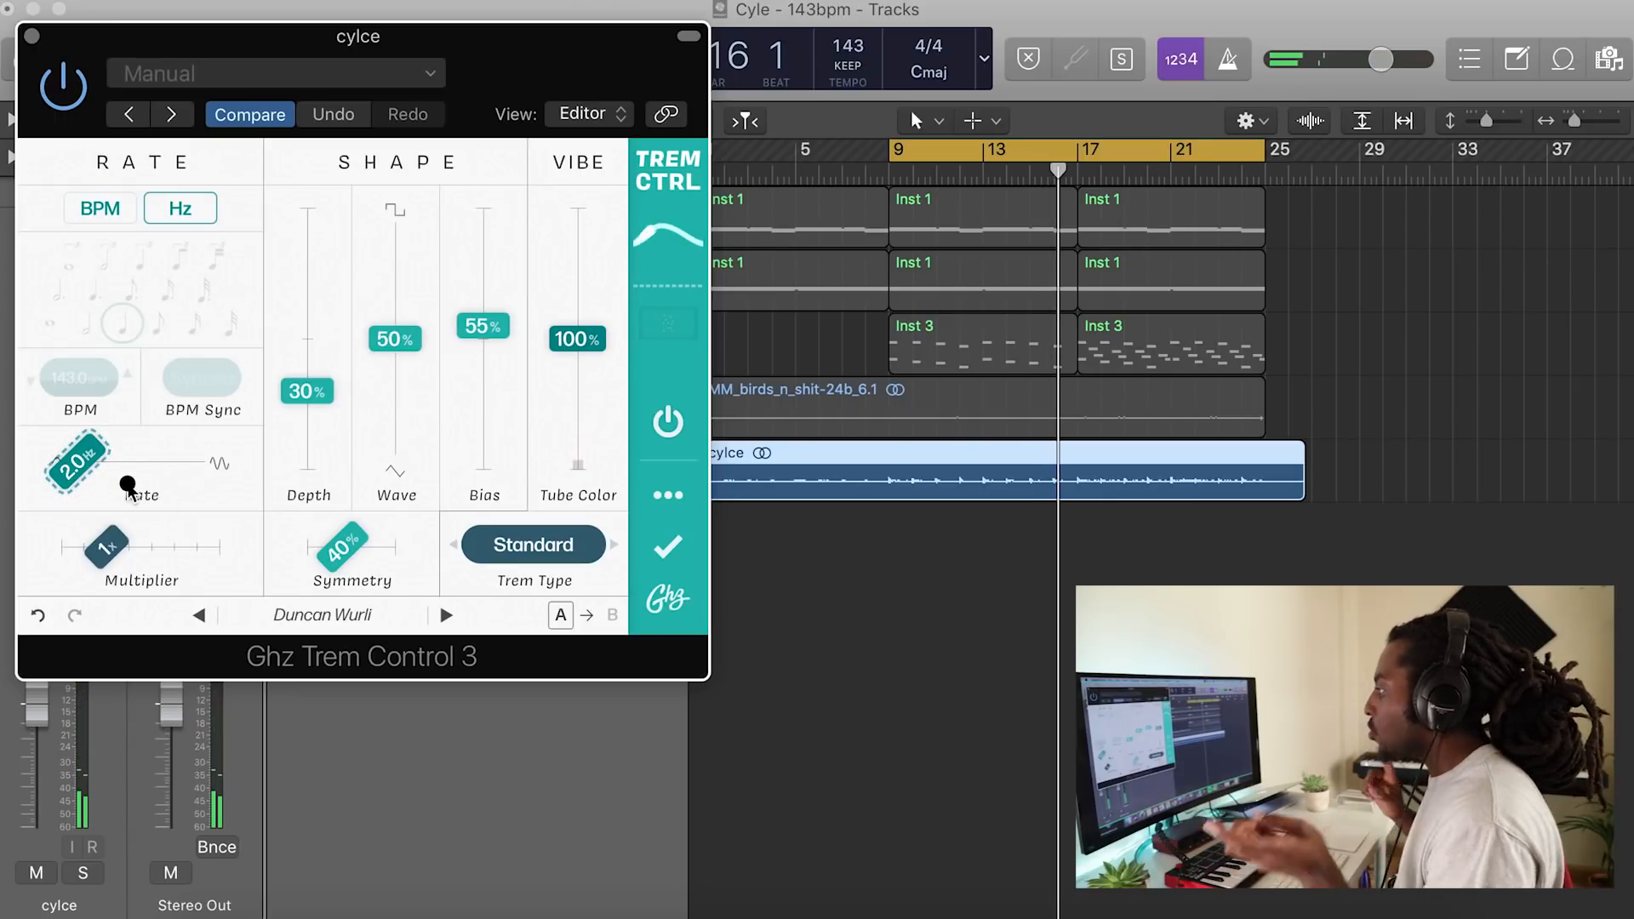
drag(92, 476, 74, 474)
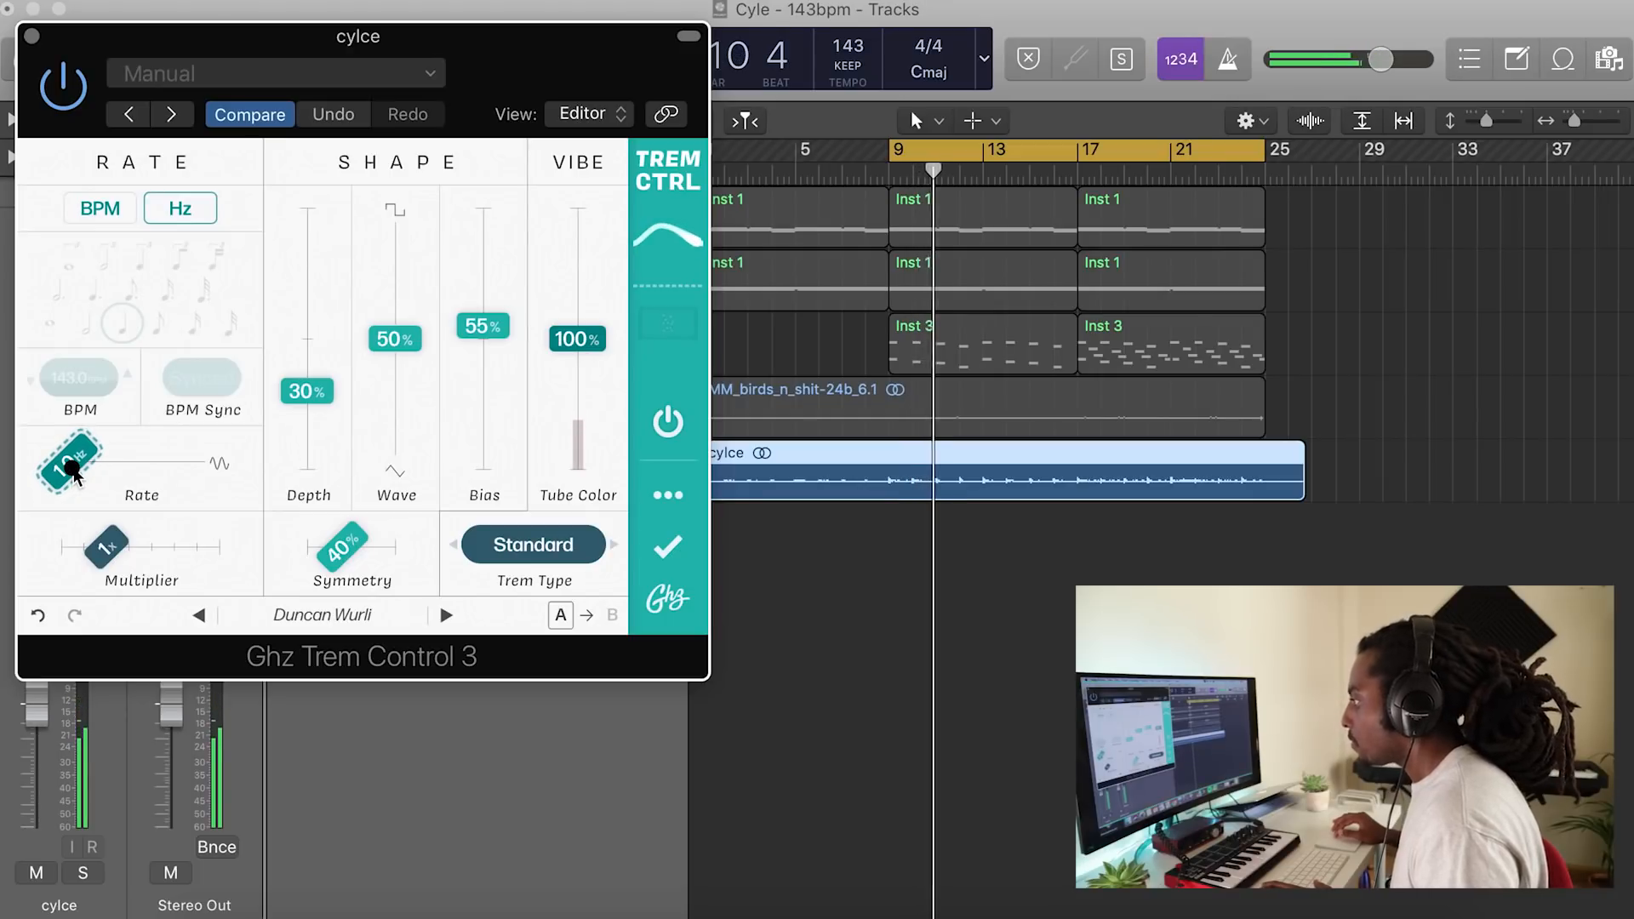
drag(74, 474, 81, 474)
key(space)
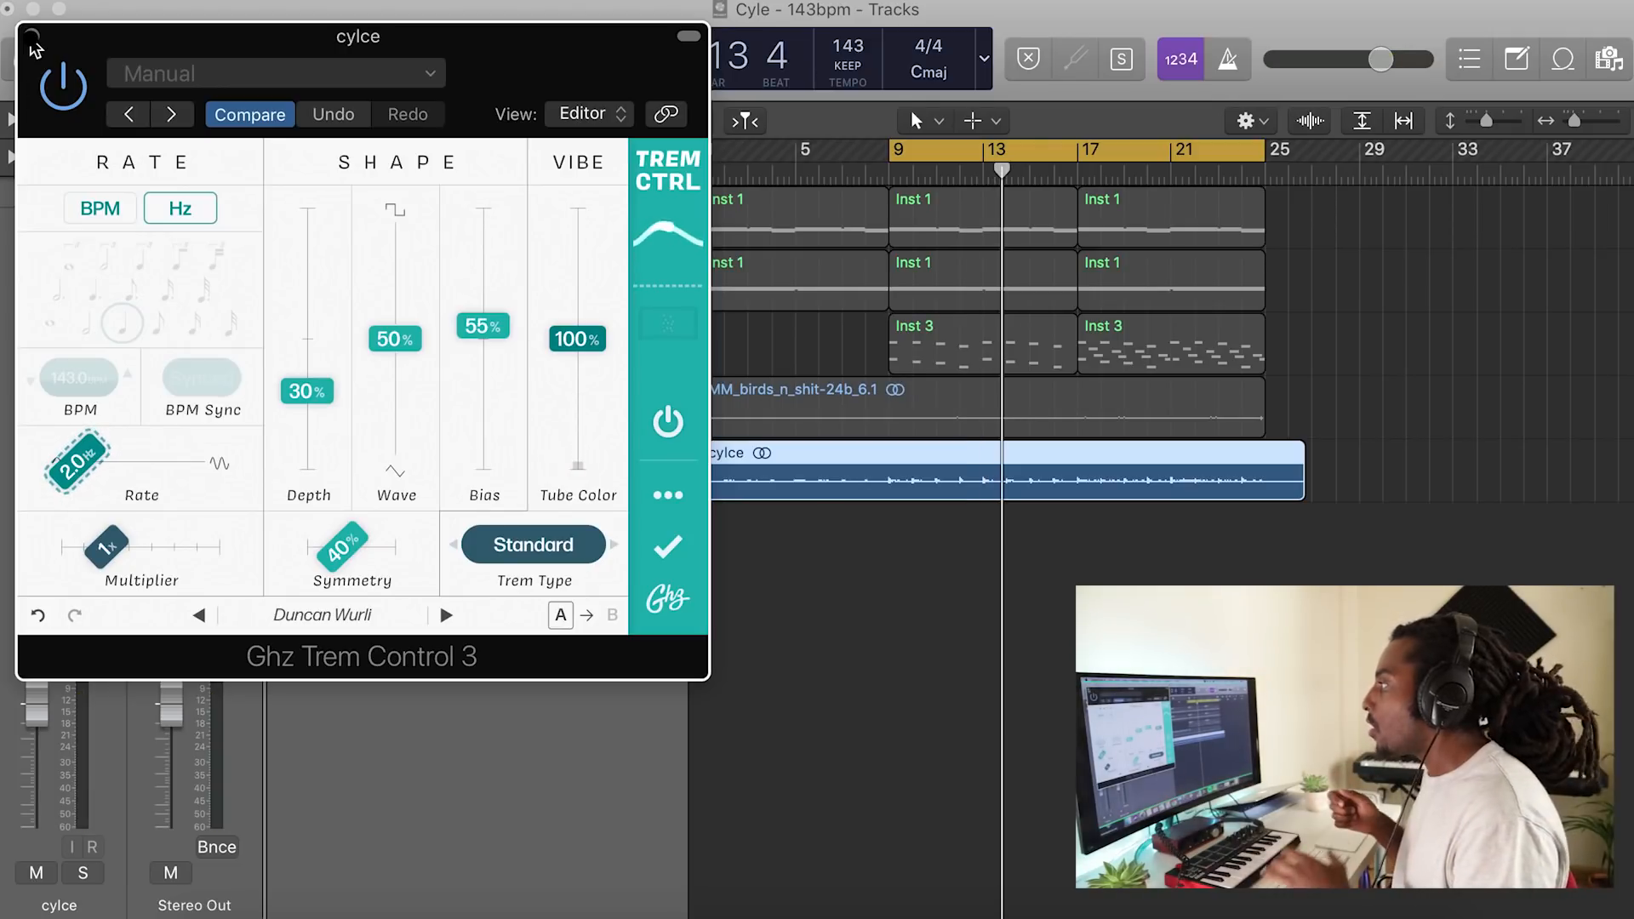
key(space)
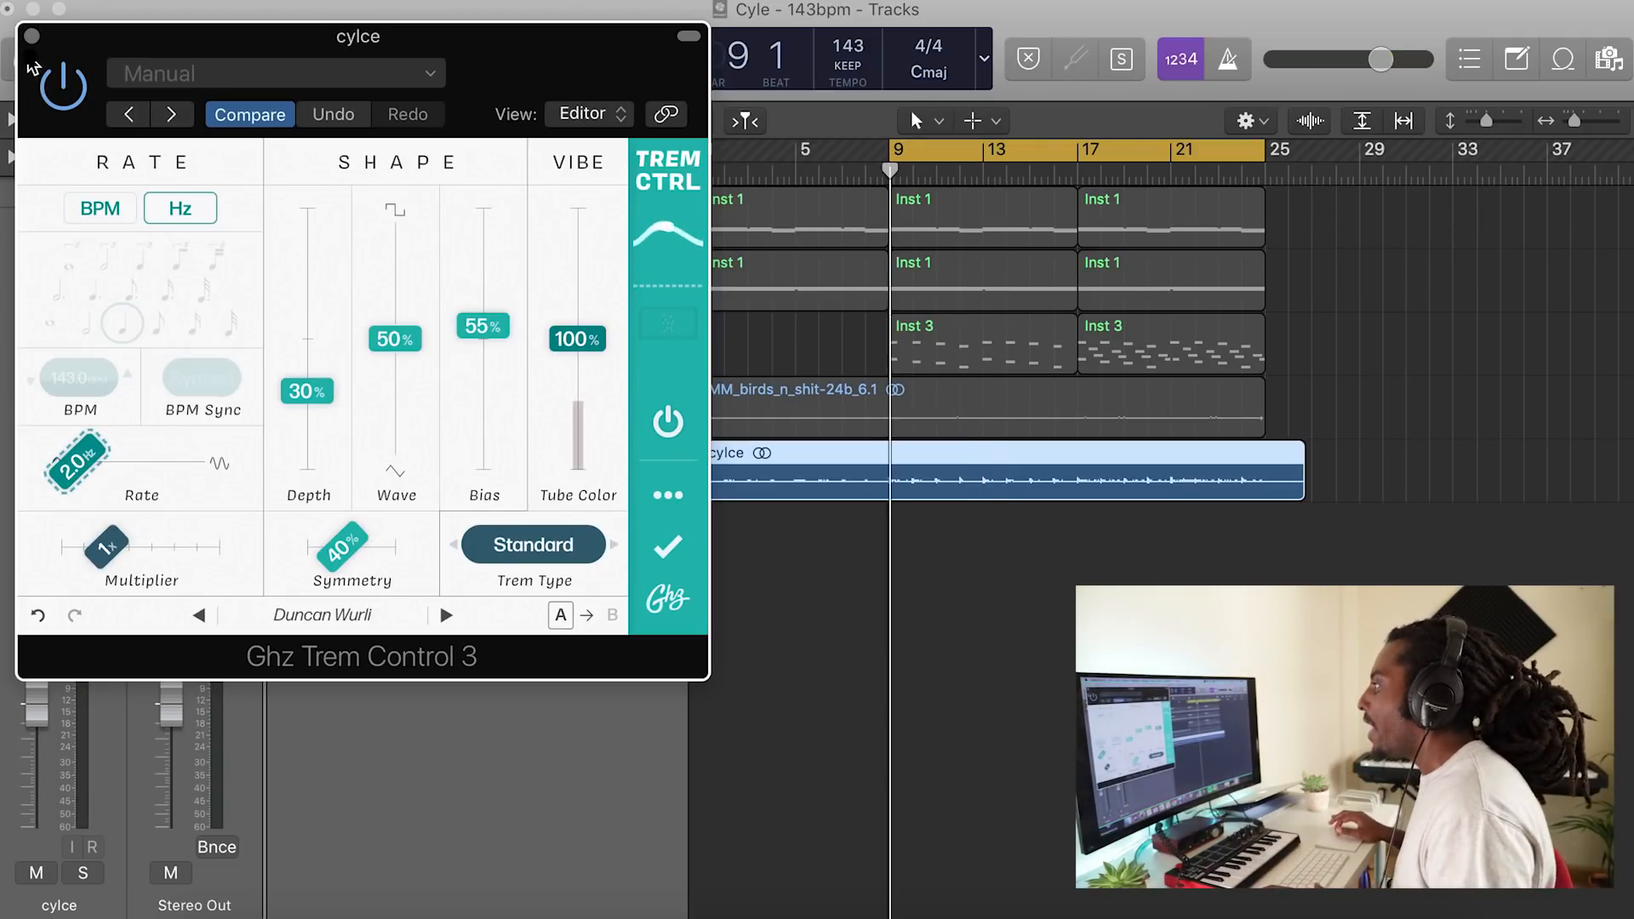
click(34, 39)
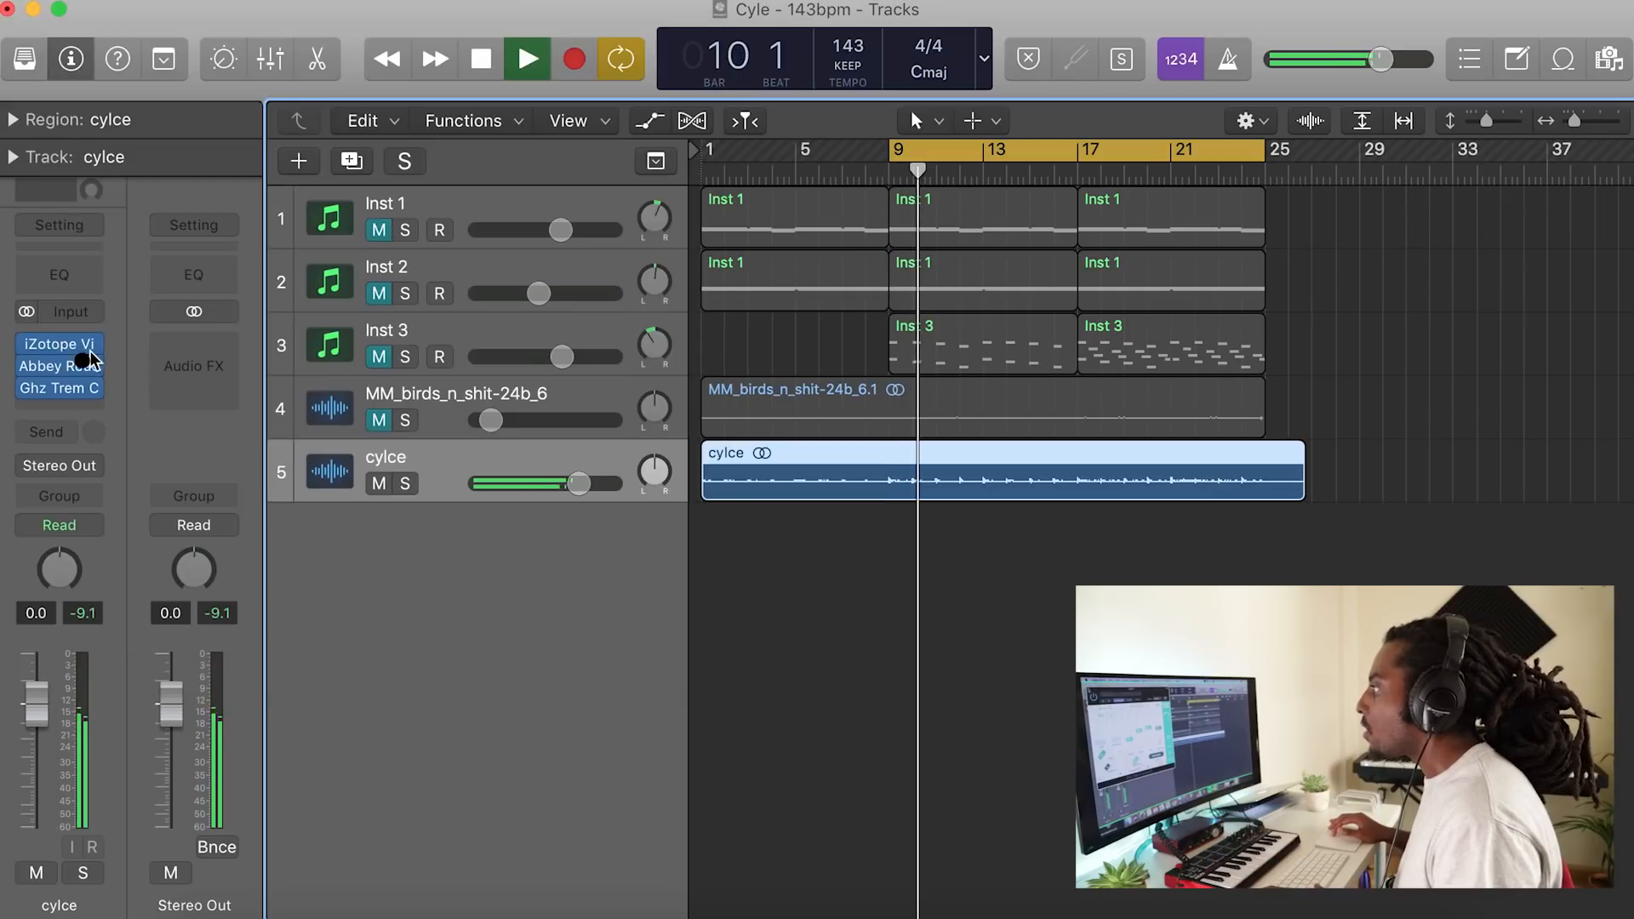
- Add a Channel EQ to the cylce track with a 24 dB/Oct low cut at 230 Hz and a lowered high cut
key(space)
click(90, 274)
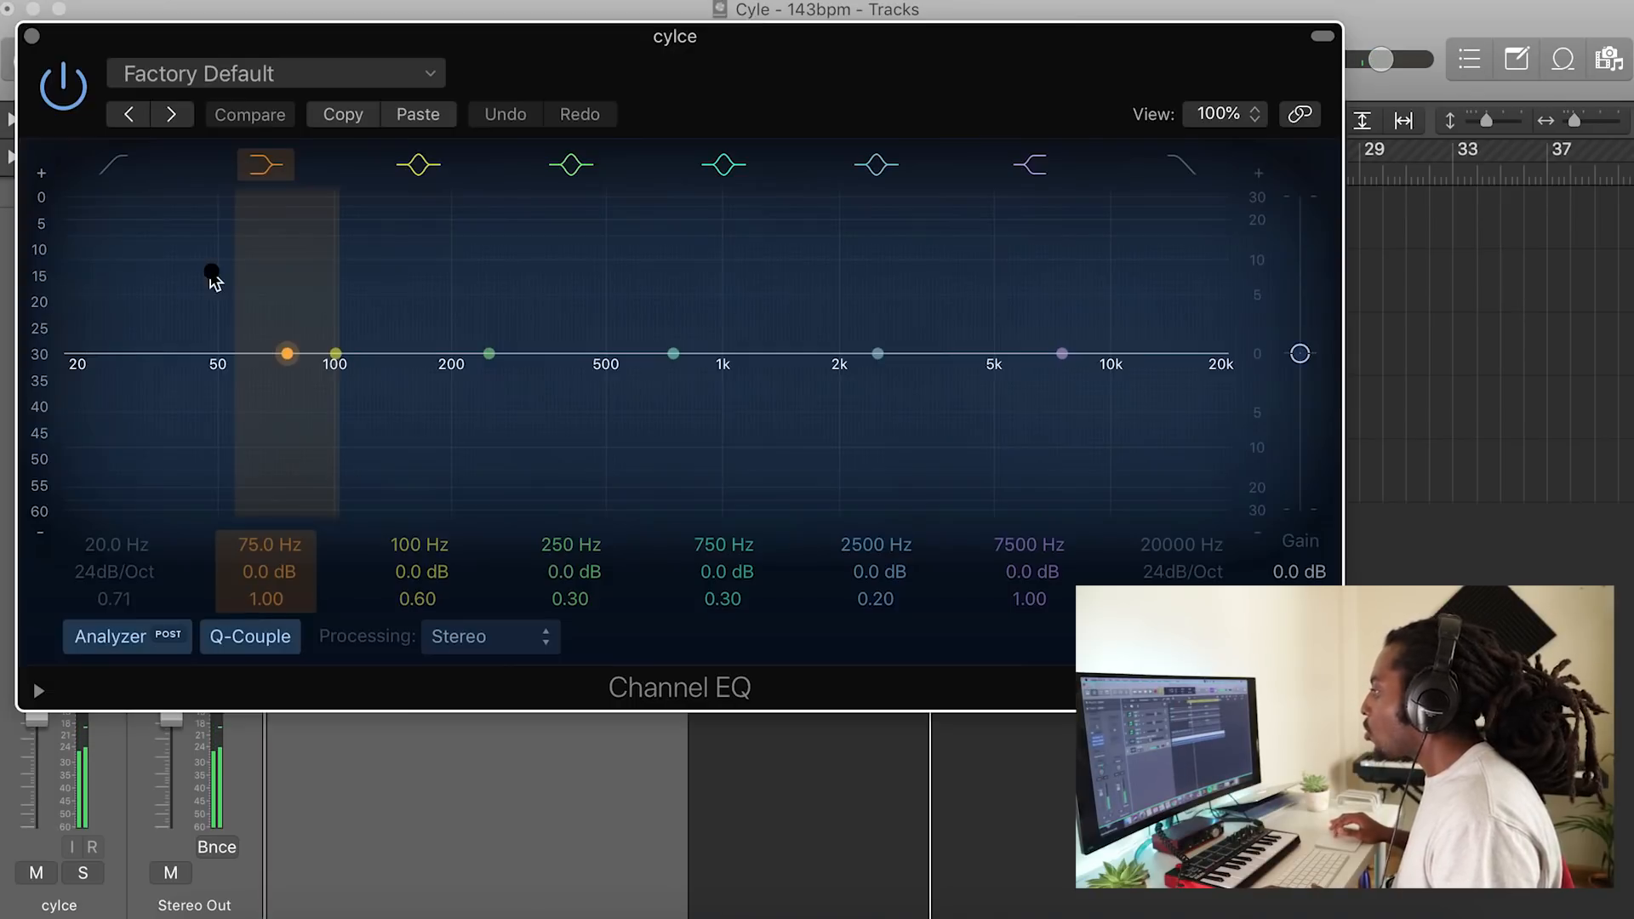
key(space)
click(116, 164)
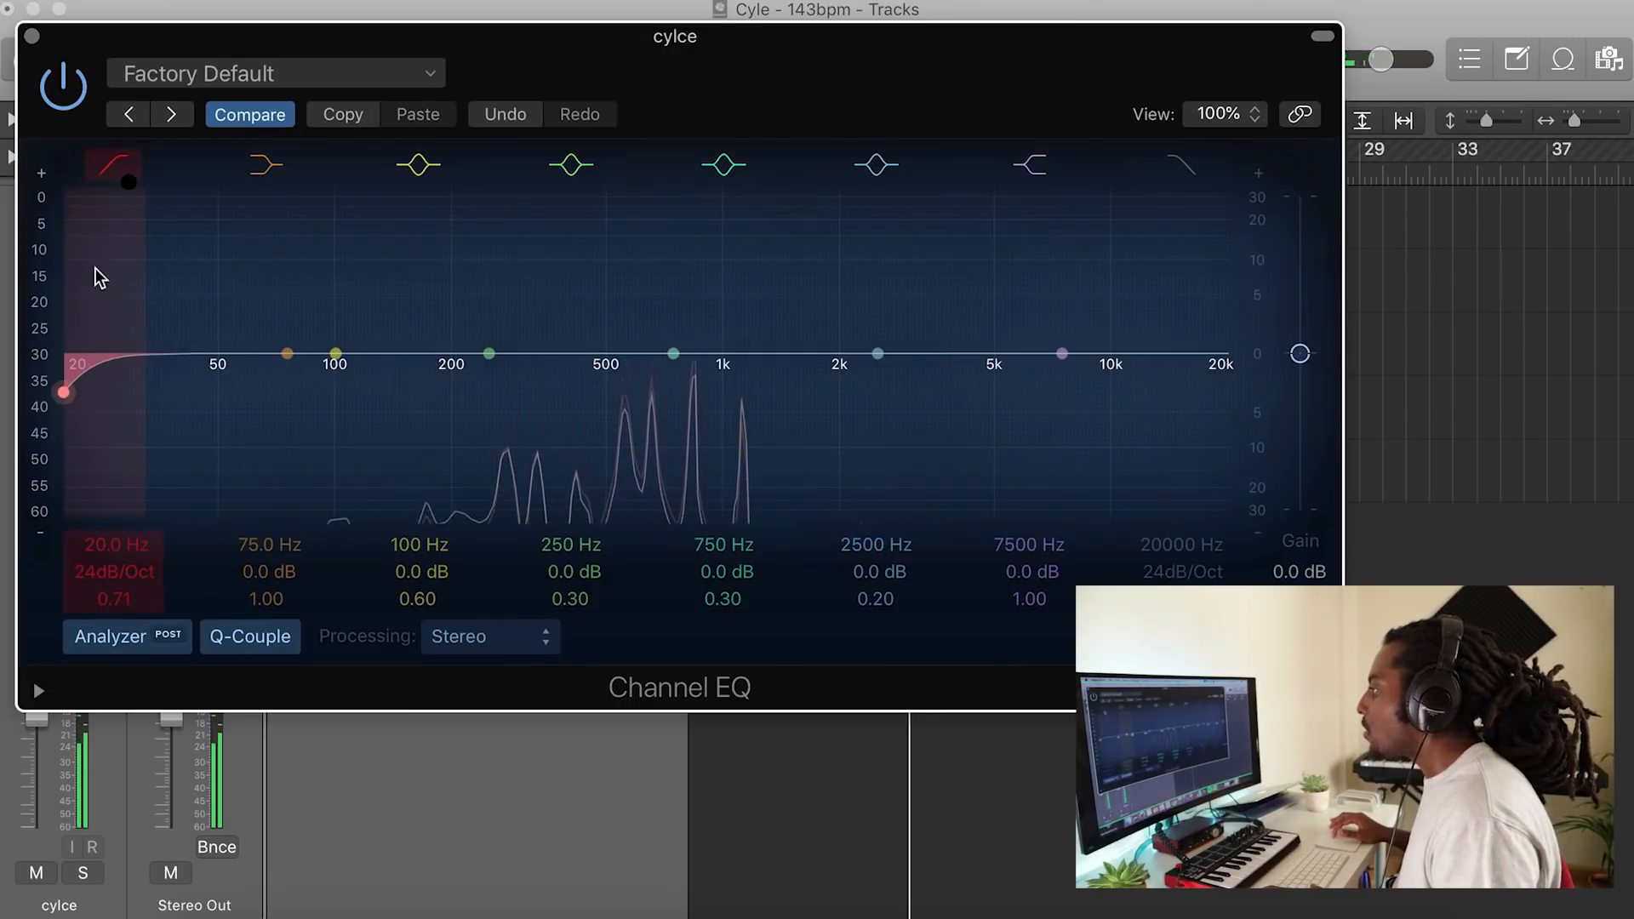
drag(71, 390, 514, 392)
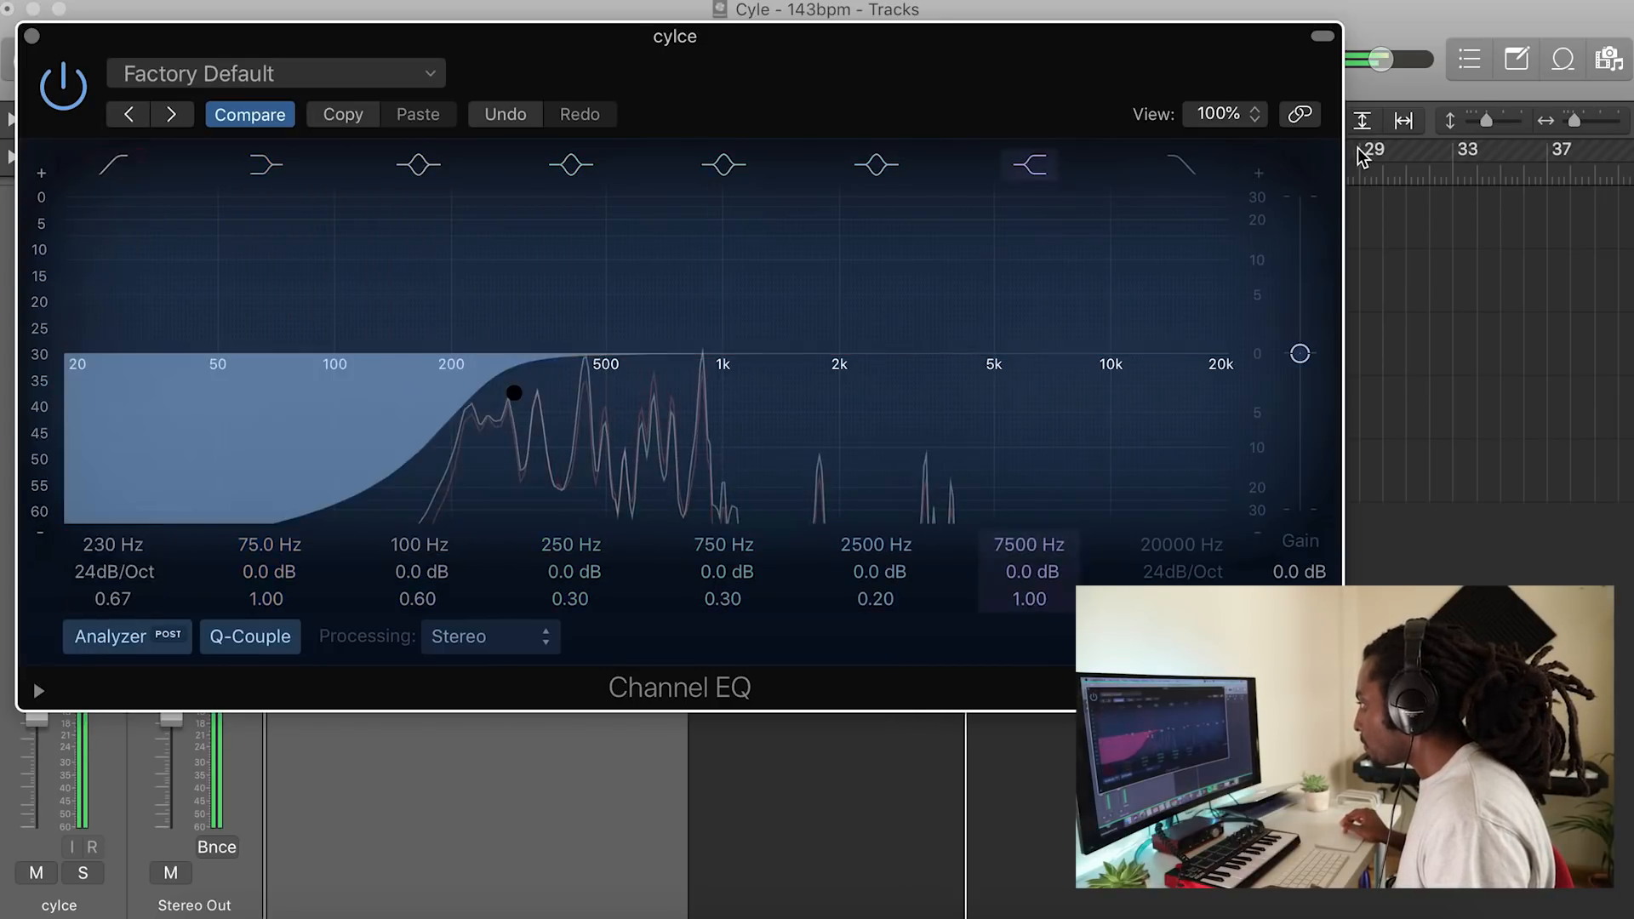
click(1187, 173)
drag(1225, 394, 1082, 395)
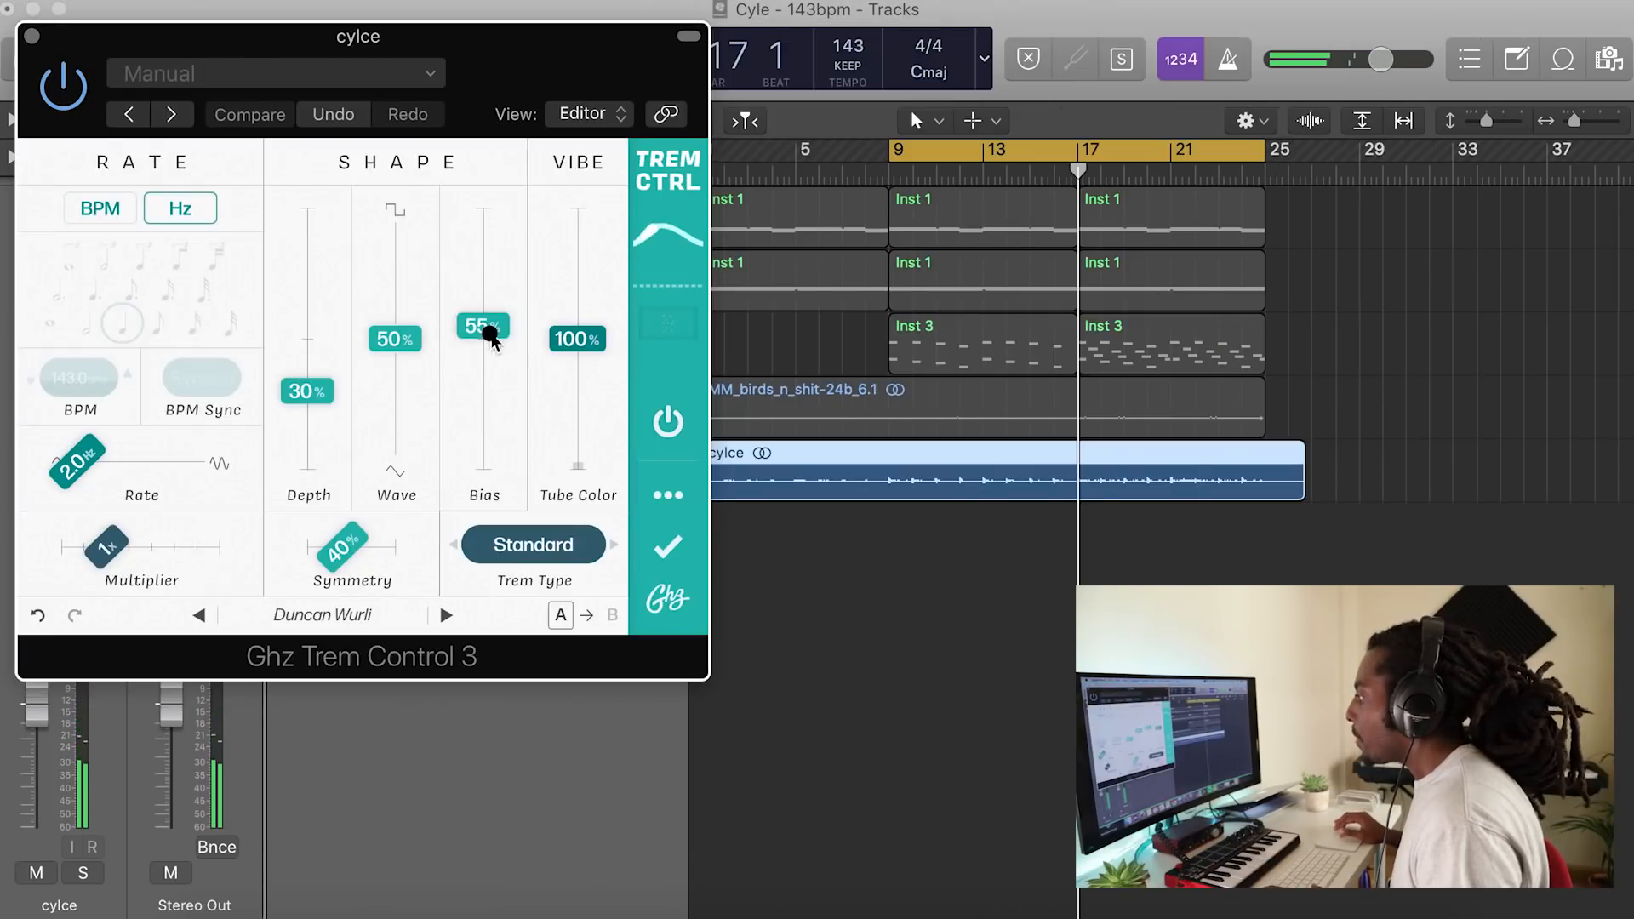
- Raise the Bias of Trem Control 3 above 55% on the cylce track
drag(485, 330, 500, 248)
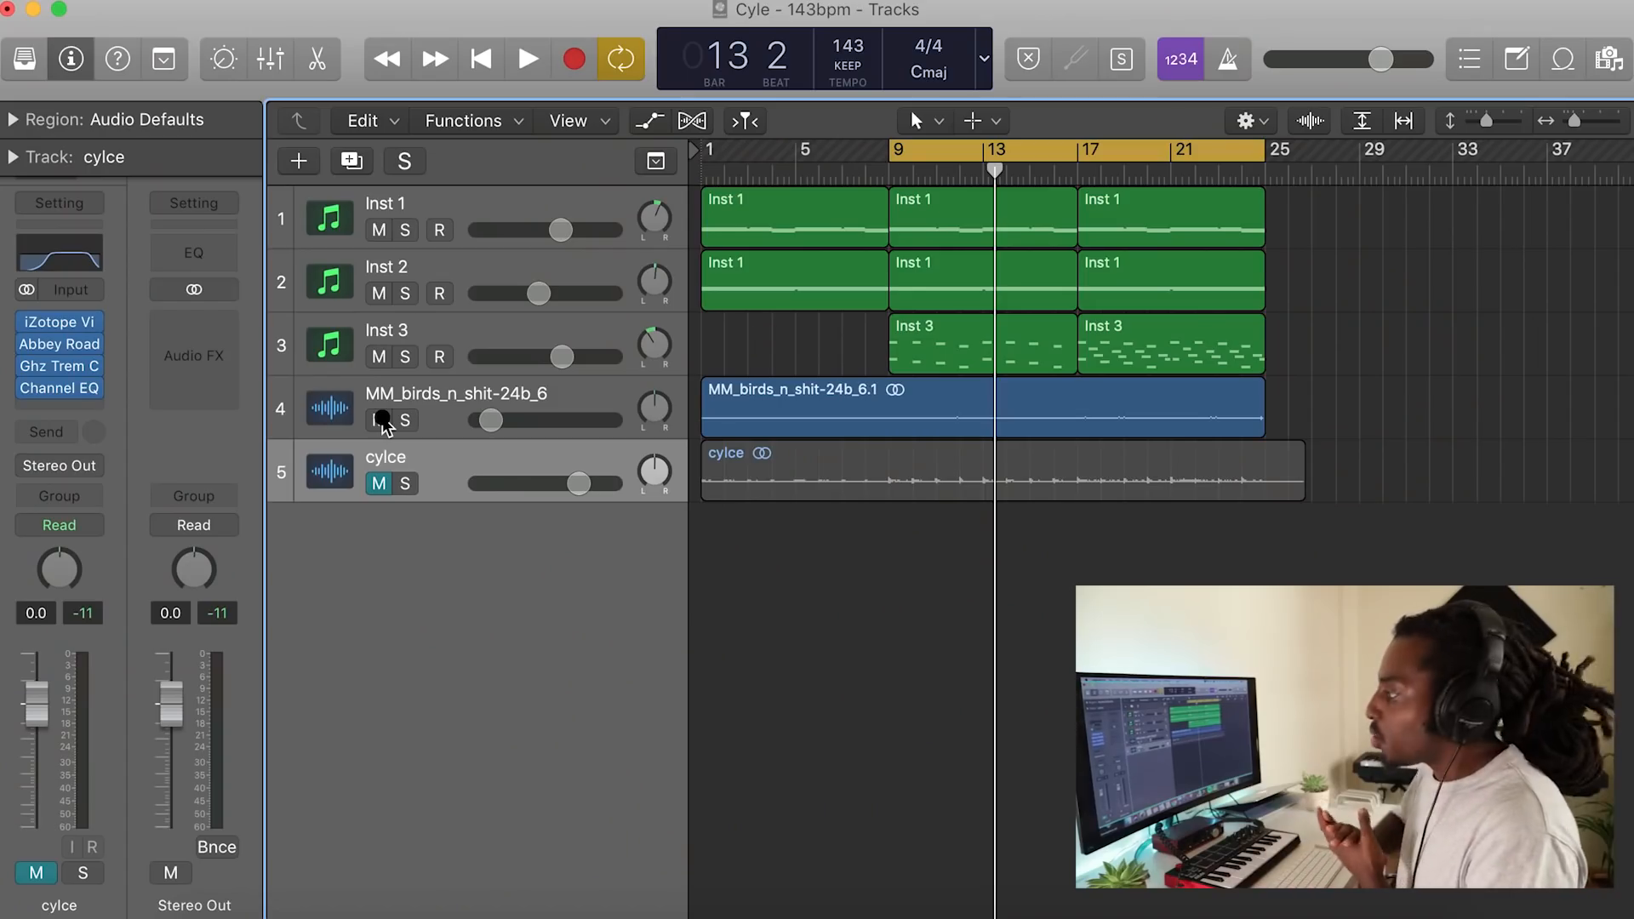
- Play back the loop with the cylce track muted to hear the other four tracks
key(space)
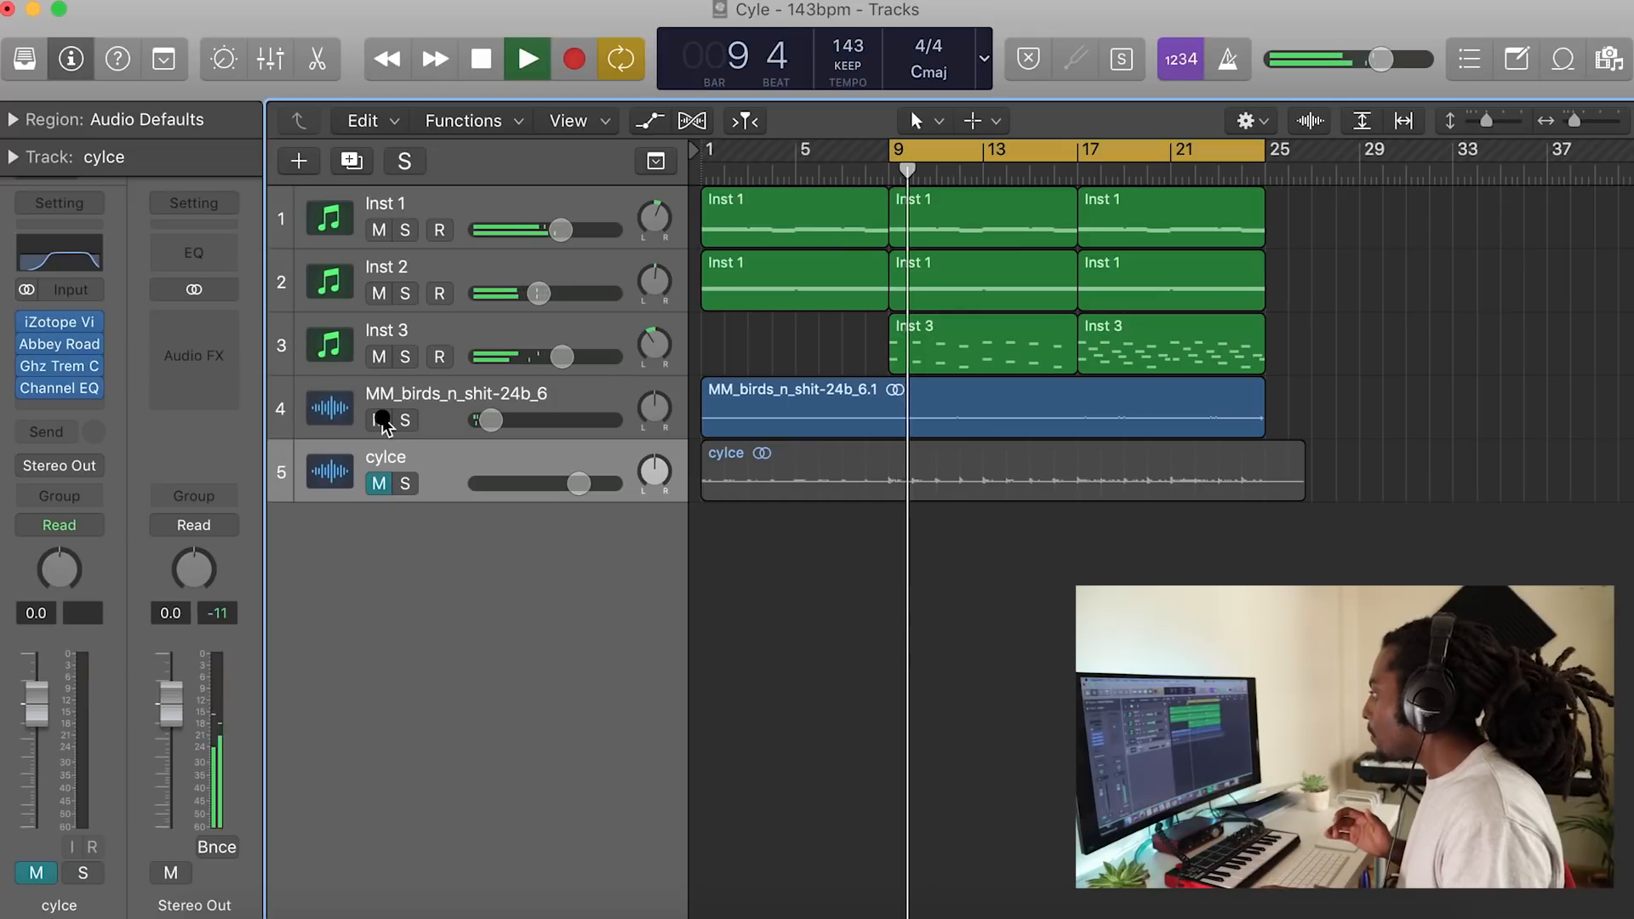